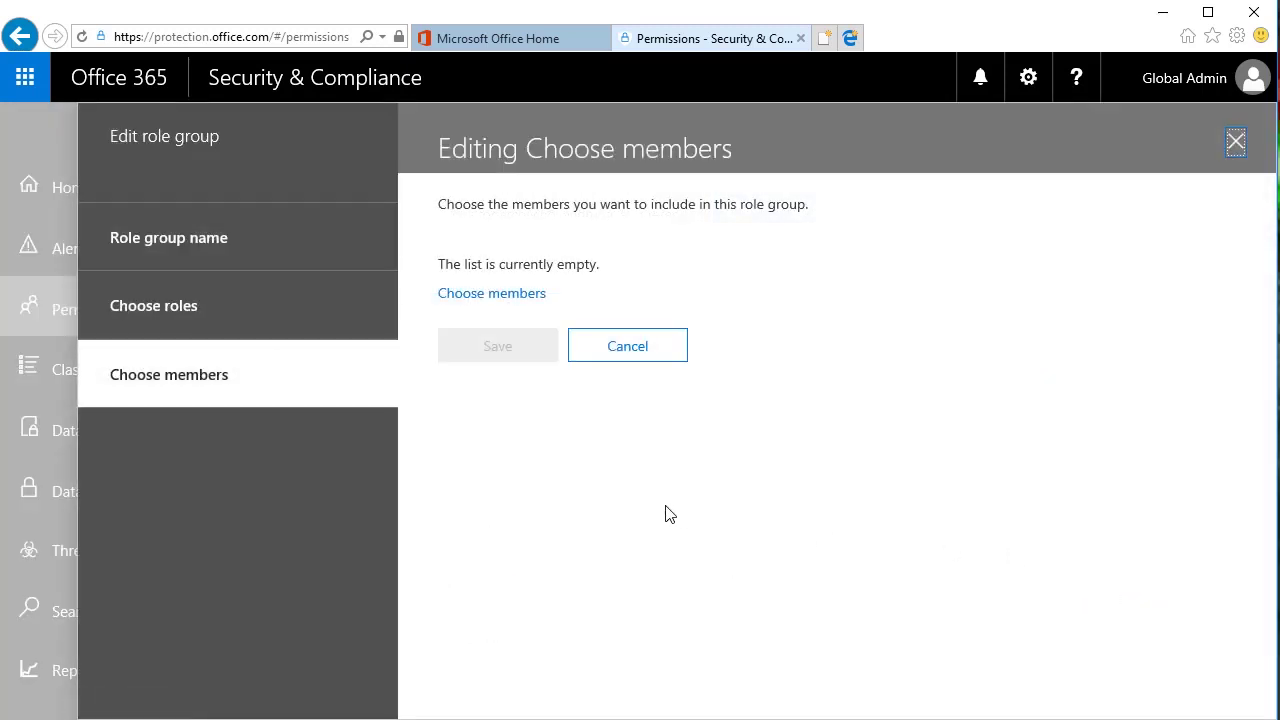
- Add Global Admin as a member of the Compliance Administrator role group, save the change and close the role group details
click(478, 294)
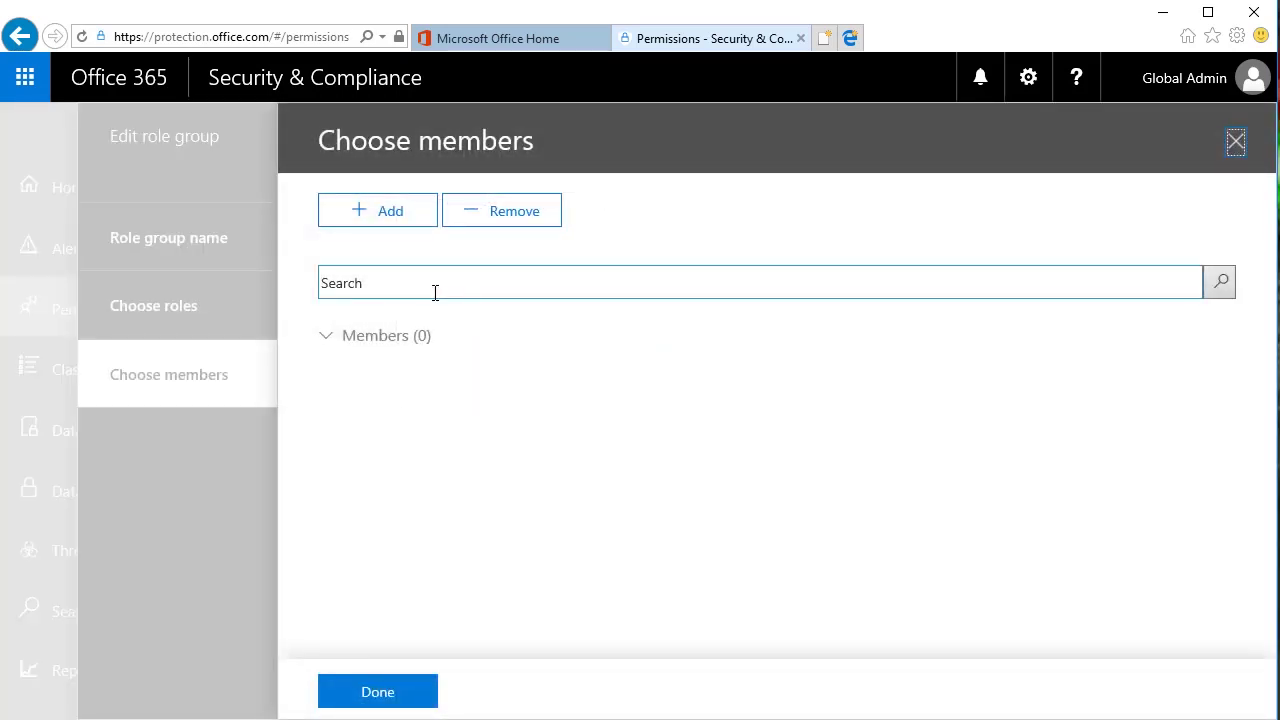
click(391, 231)
click(396, 276)
text(Global Admin)
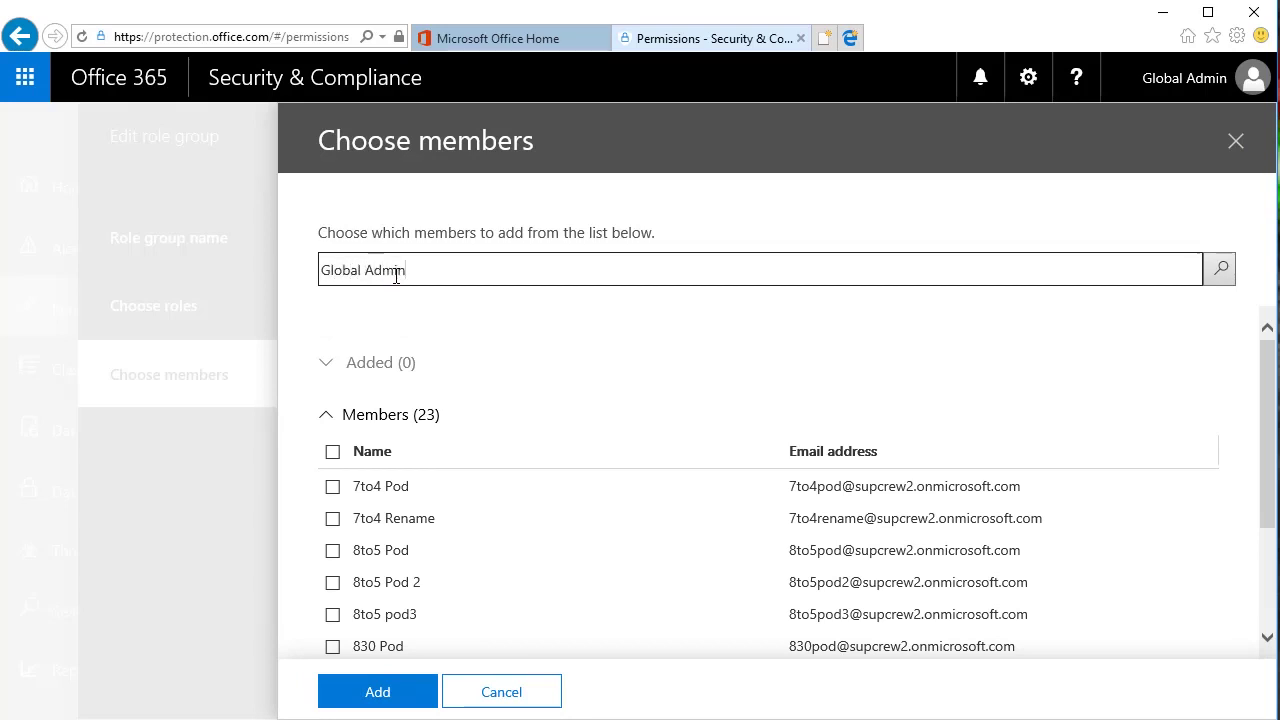
key(Return)
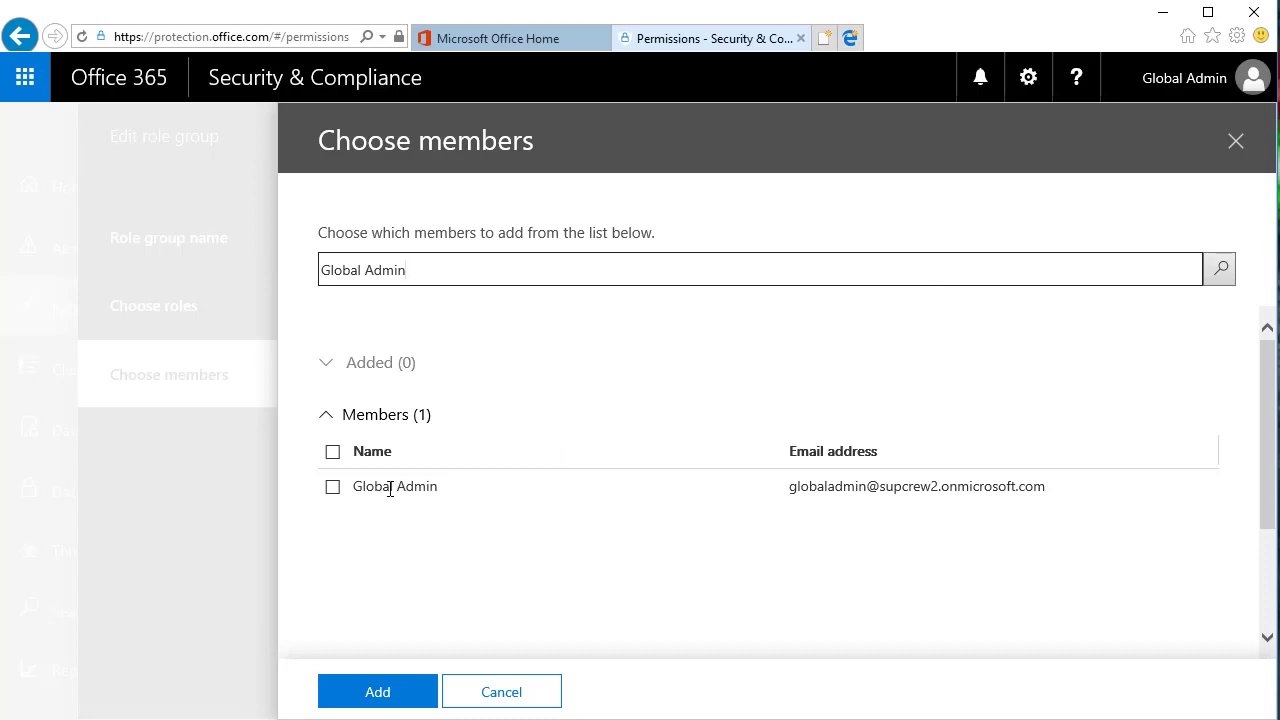
click(332, 490)
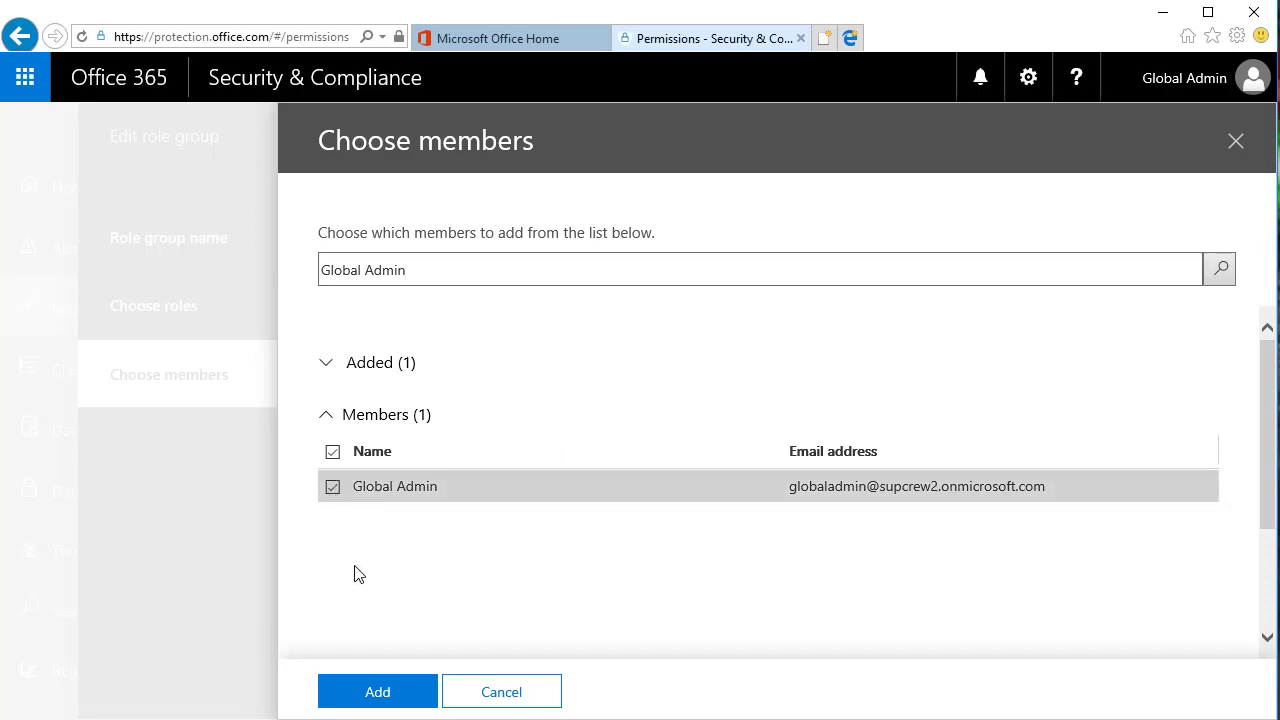
click(368, 692)
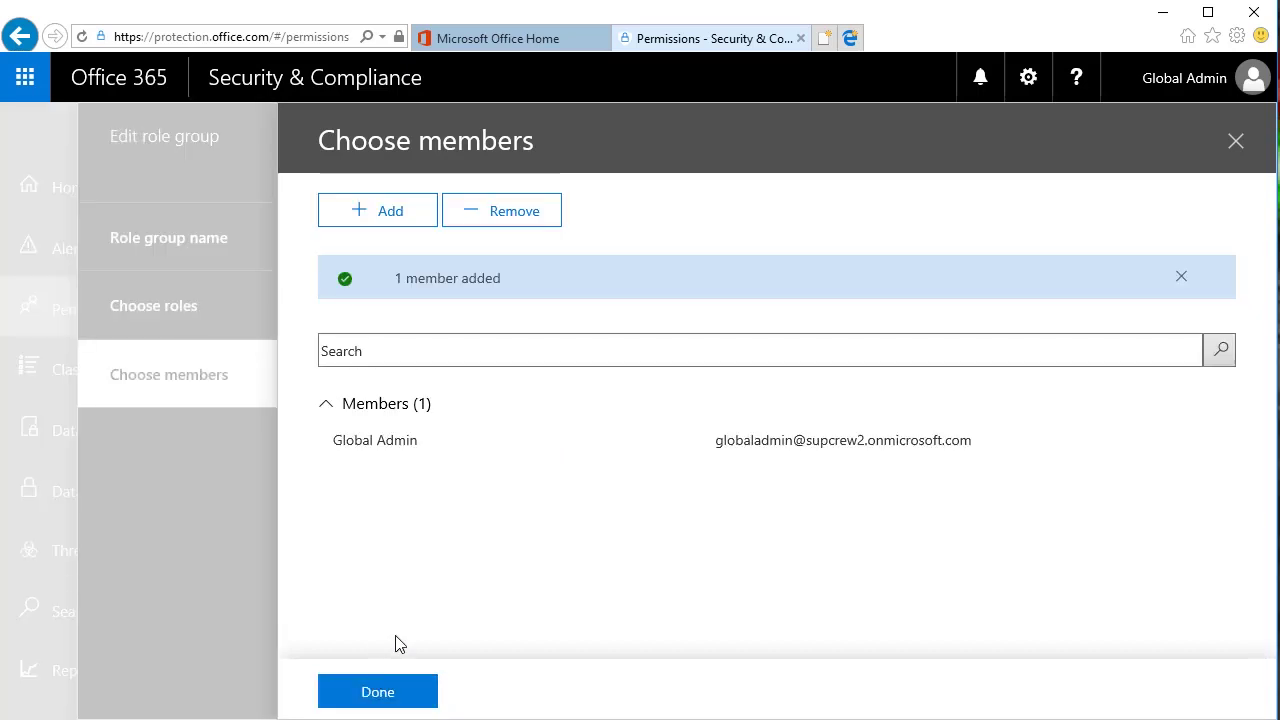
click(375, 692)
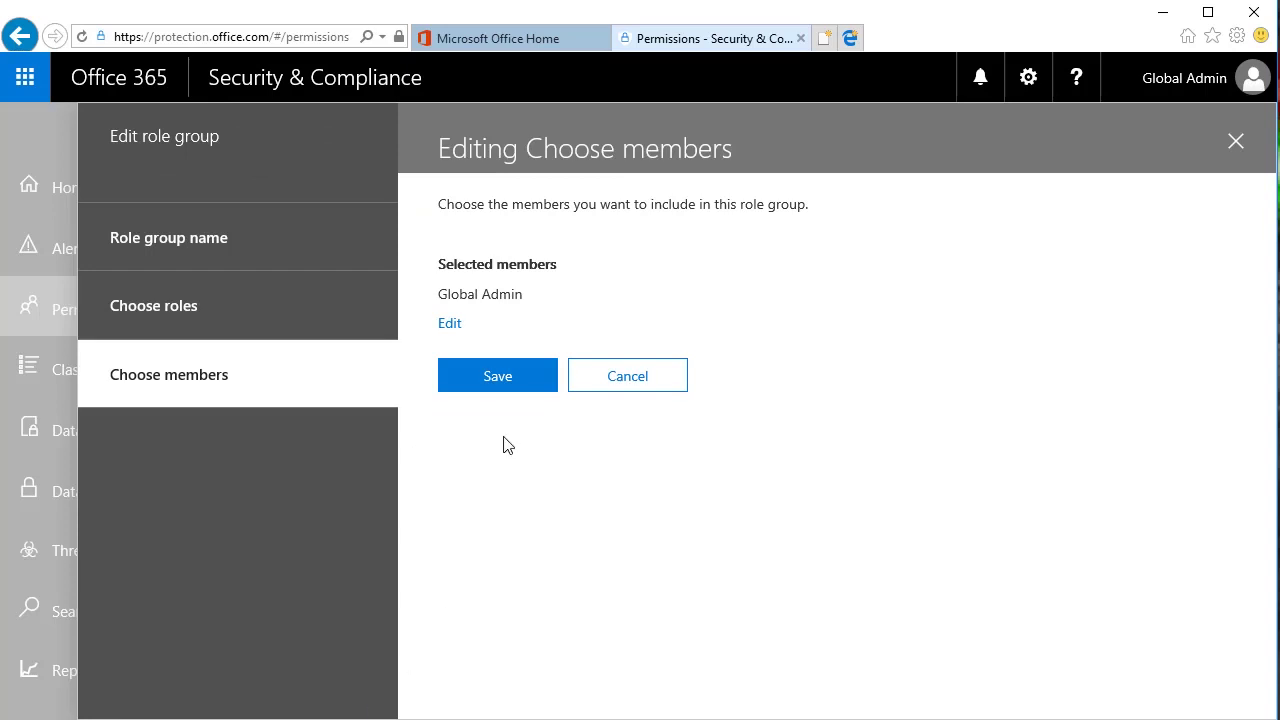
click(494, 382)
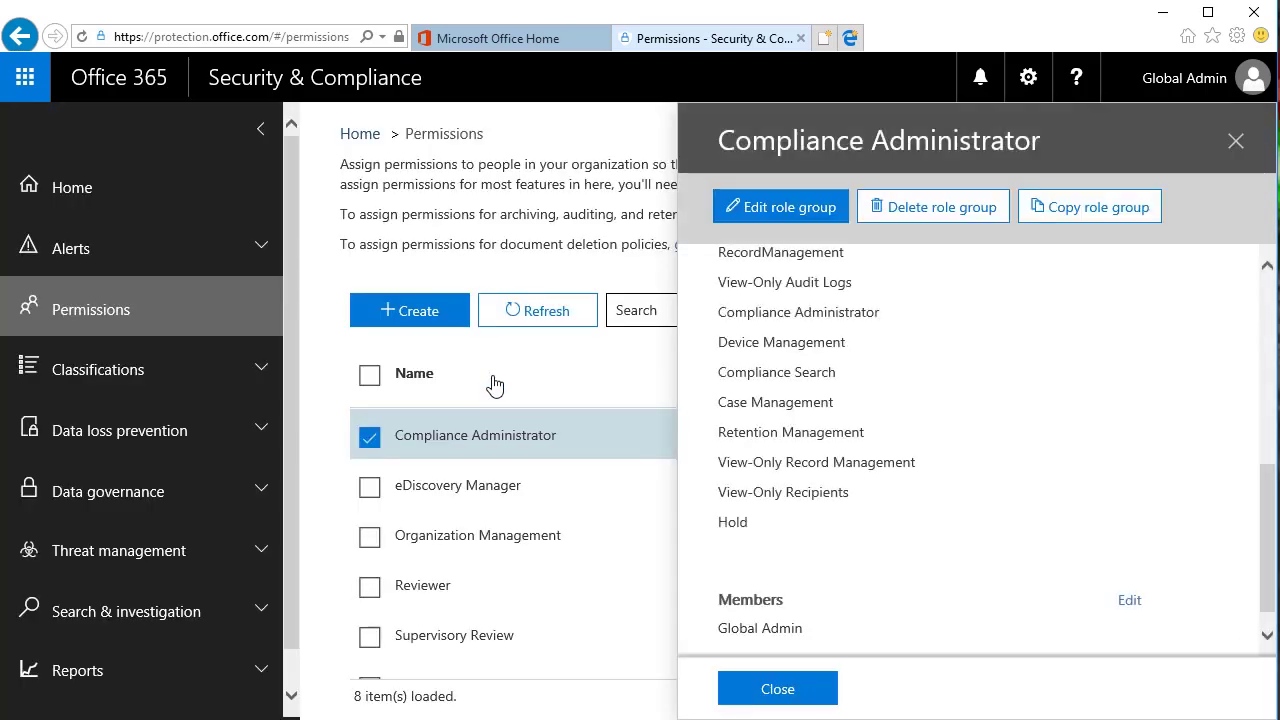
click(749, 690)
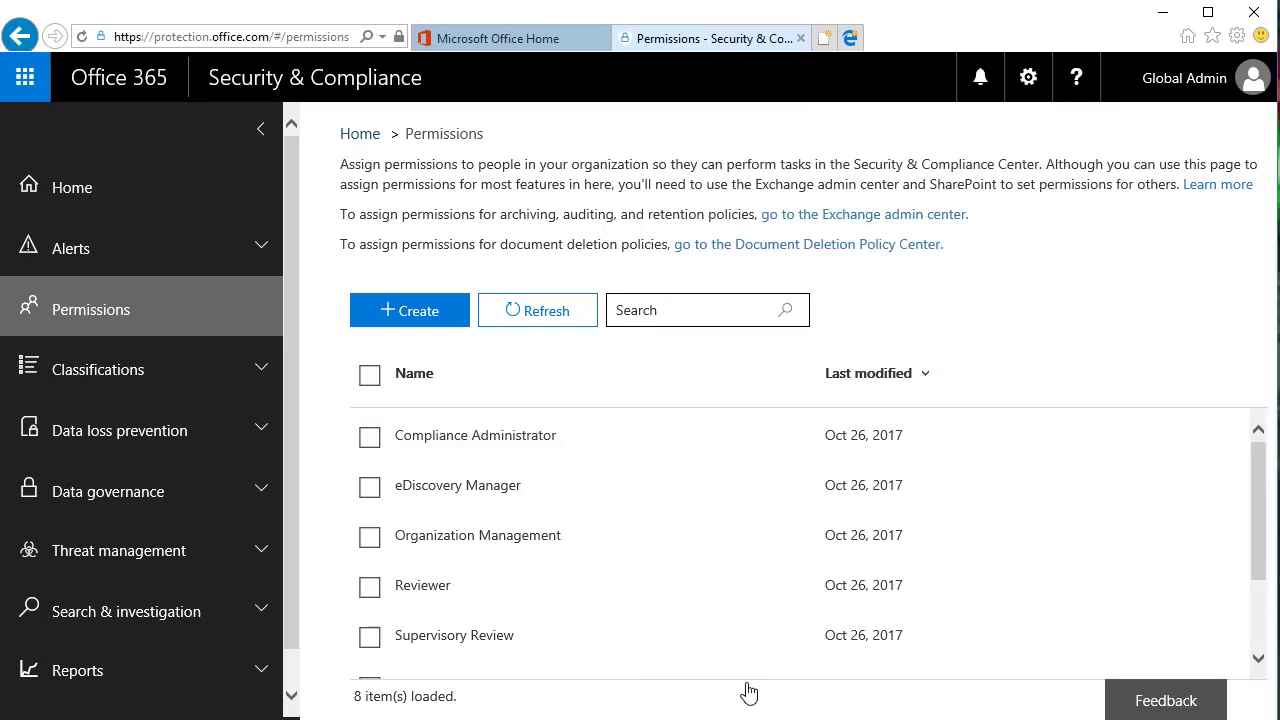
- Assign Global Admin as eDiscovery Administrator in the eDiscovery Manager role group, save the change and close the role group details
click(369, 488)
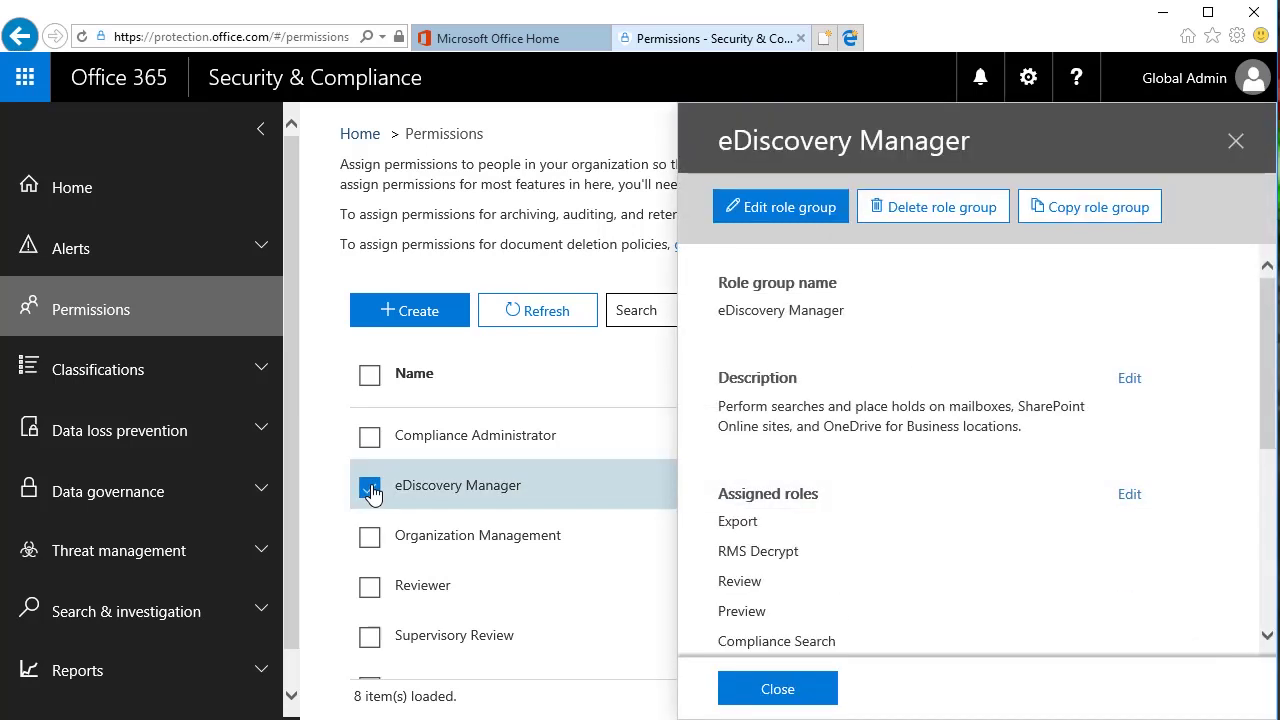
drag(1270, 350, 1248, 562)
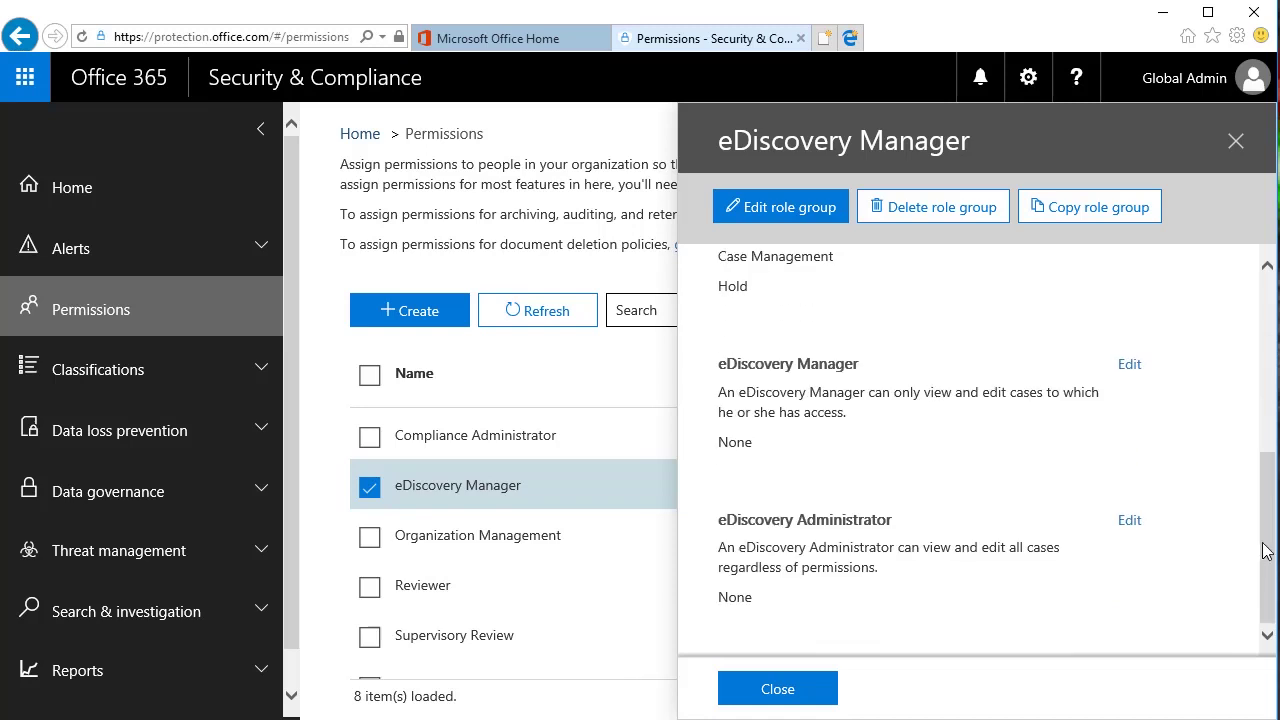
click(1127, 522)
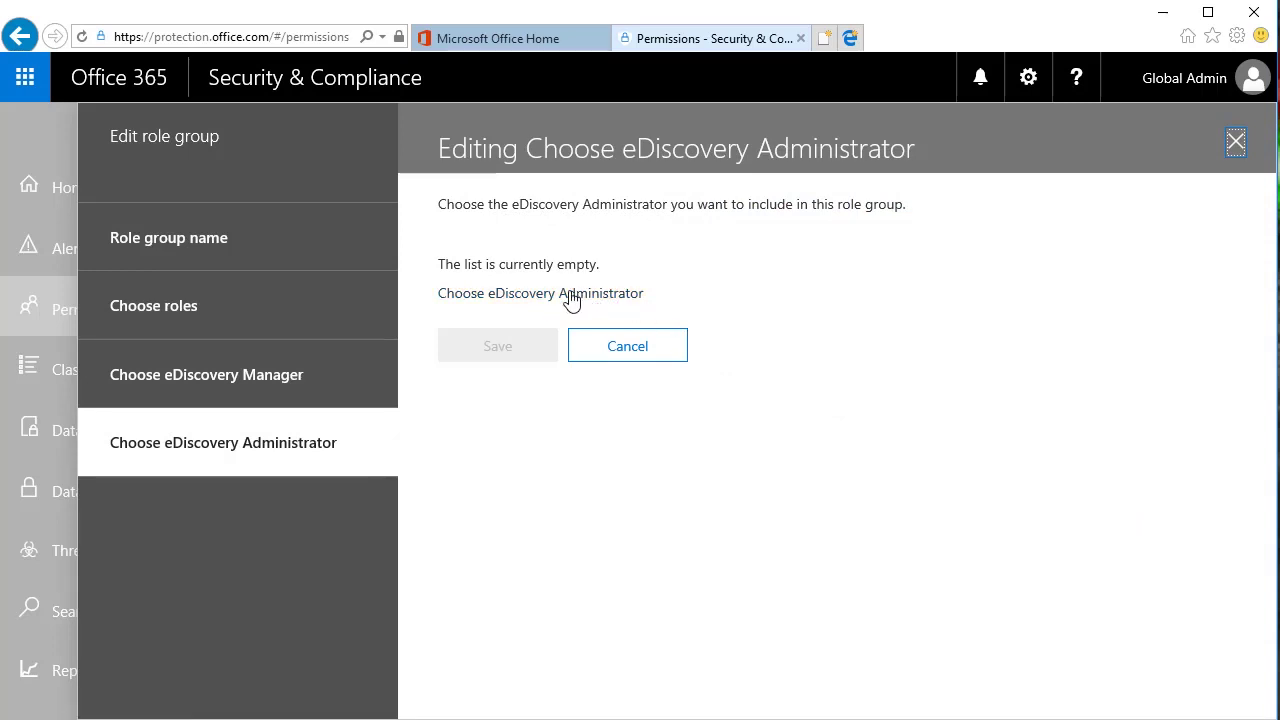
click(509, 295)
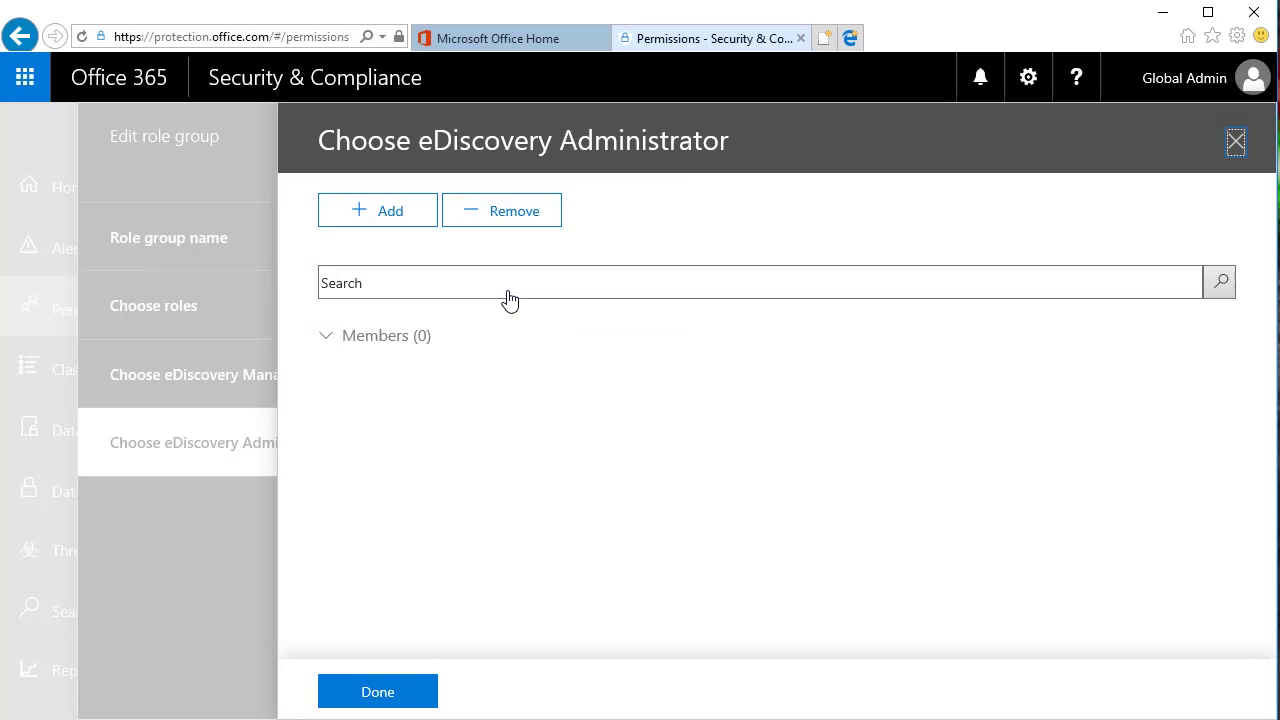
click(373, 214)
click(375, 269)
text(Global Admin)
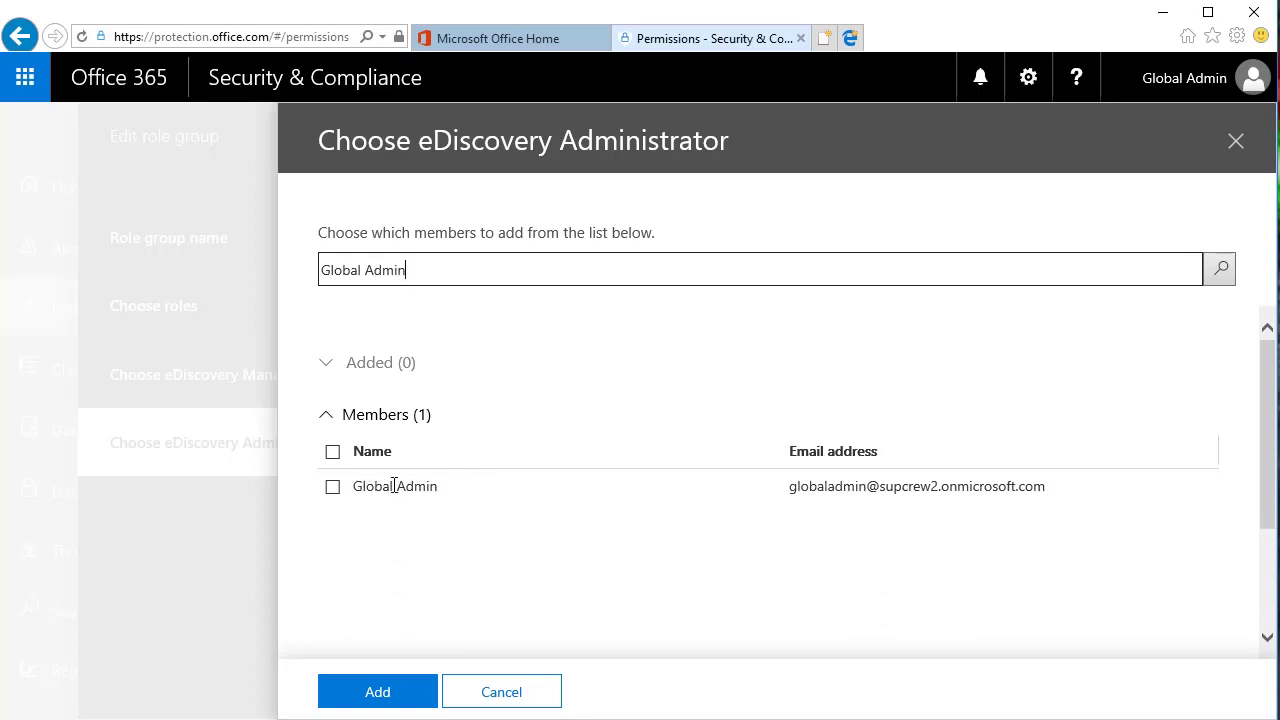
click(333, 488)
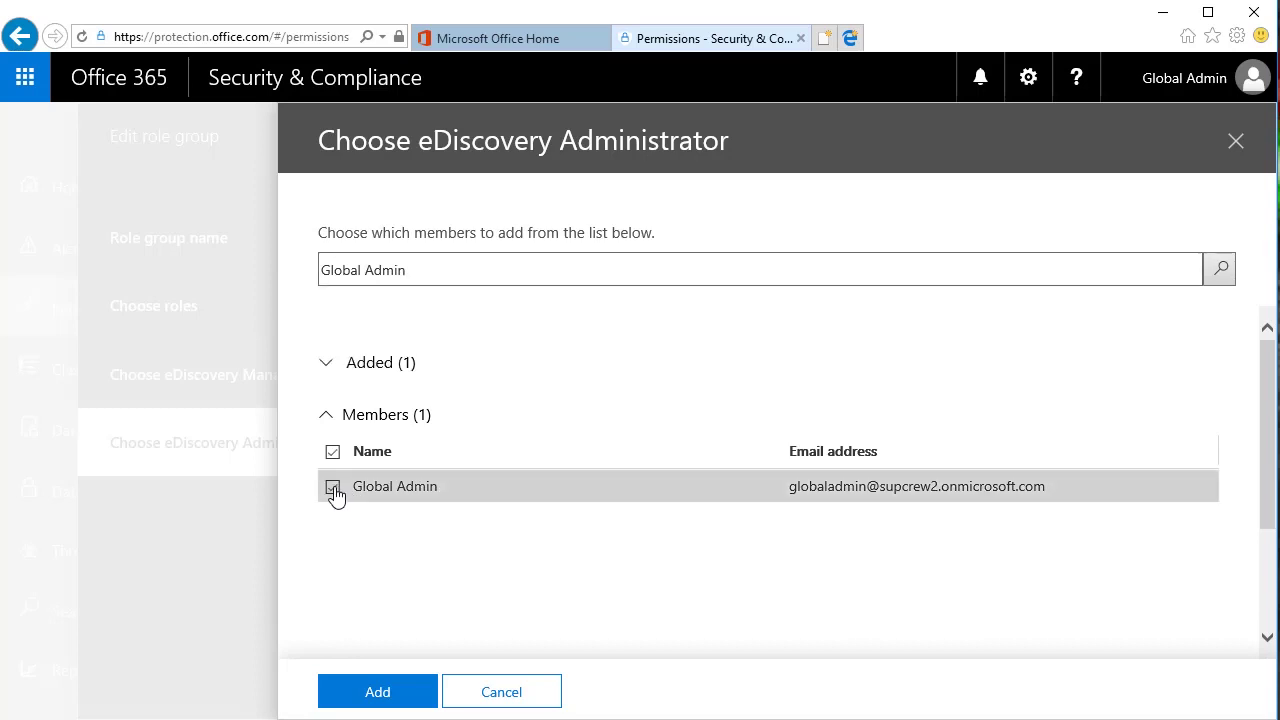
click(372, 692)
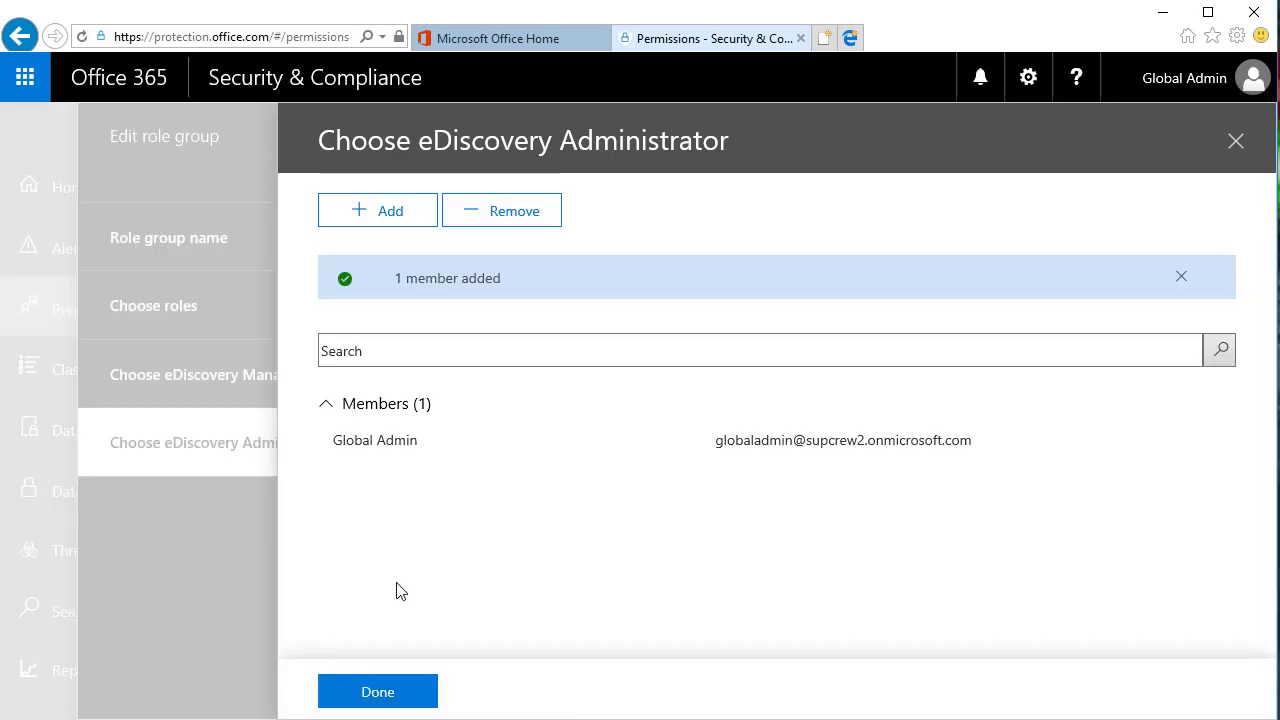
click(394, 694)
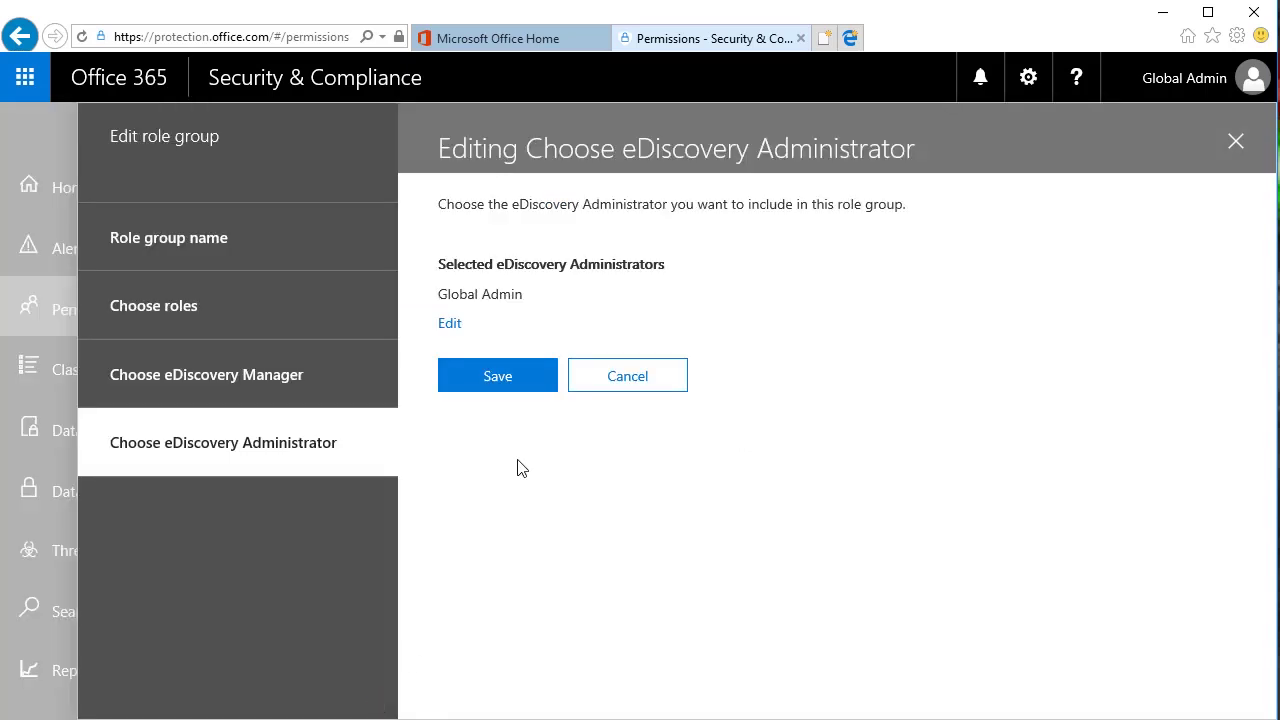
click(477, 379)
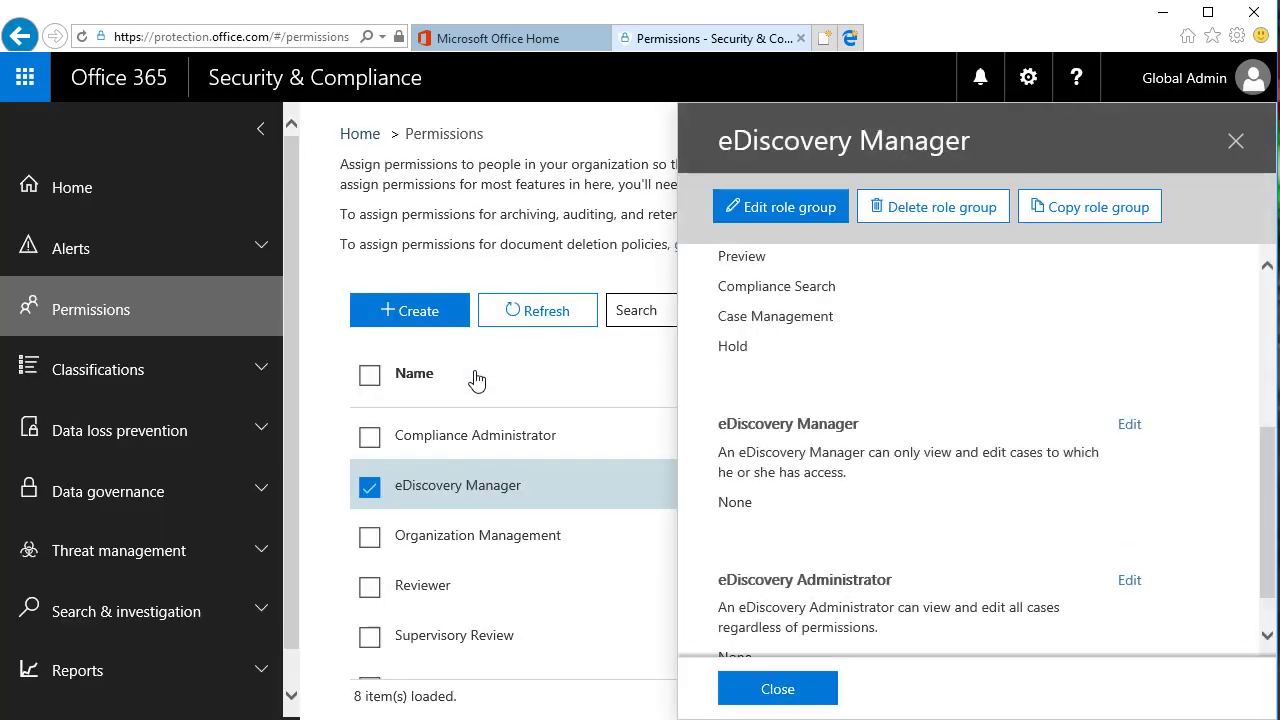
click(741, 693)
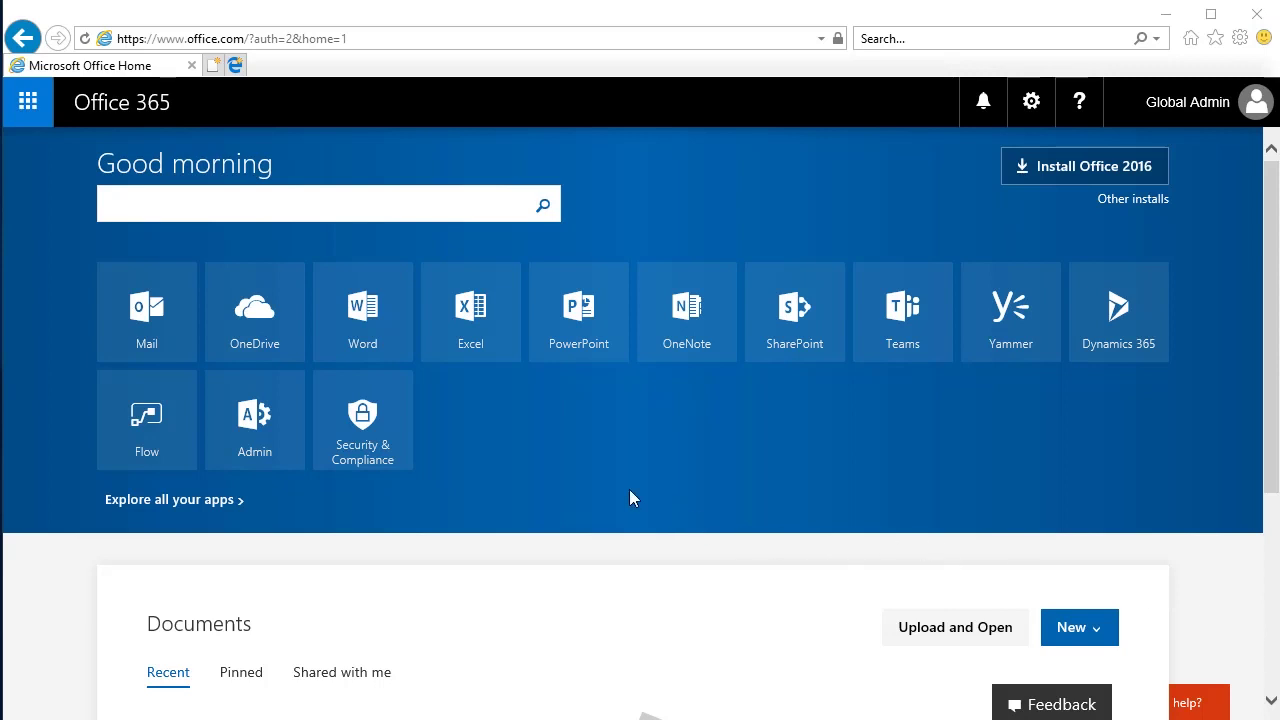
- Open the eDiscovery page under Search & investigation in the Security & Compliance center
click(353, 430)
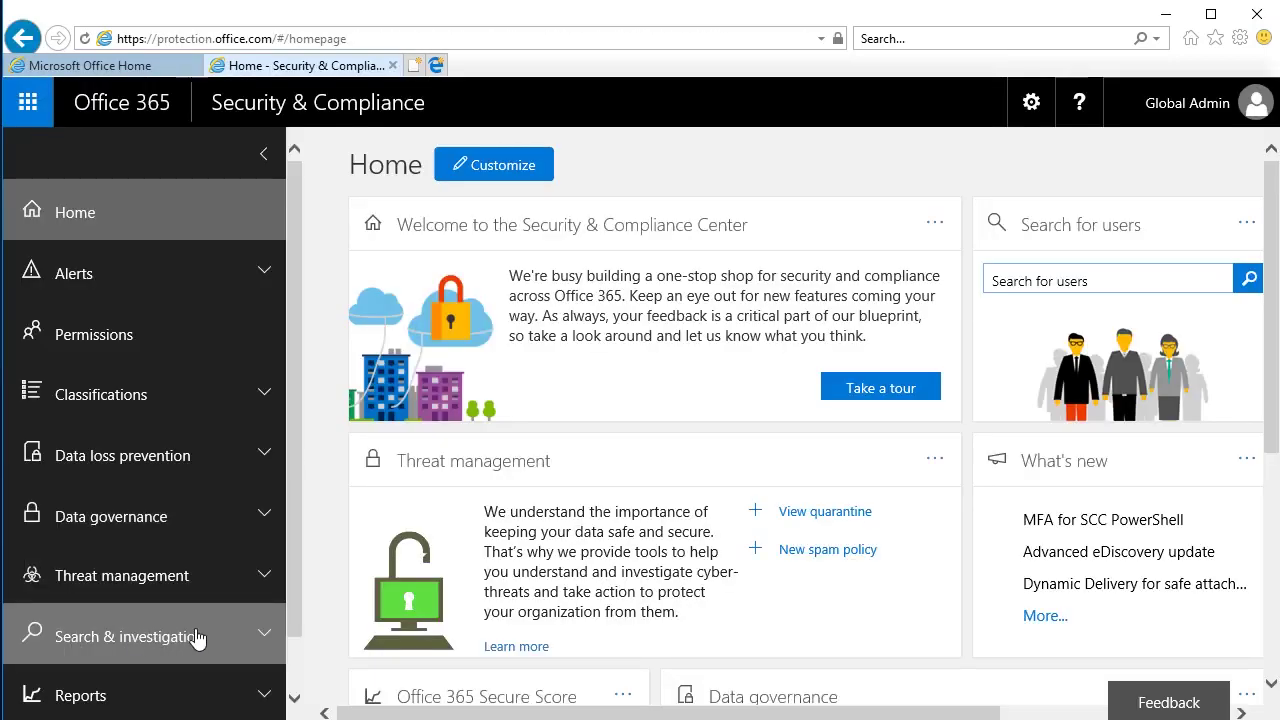
click(197, 638)
scroll(296, 609, down, 1)
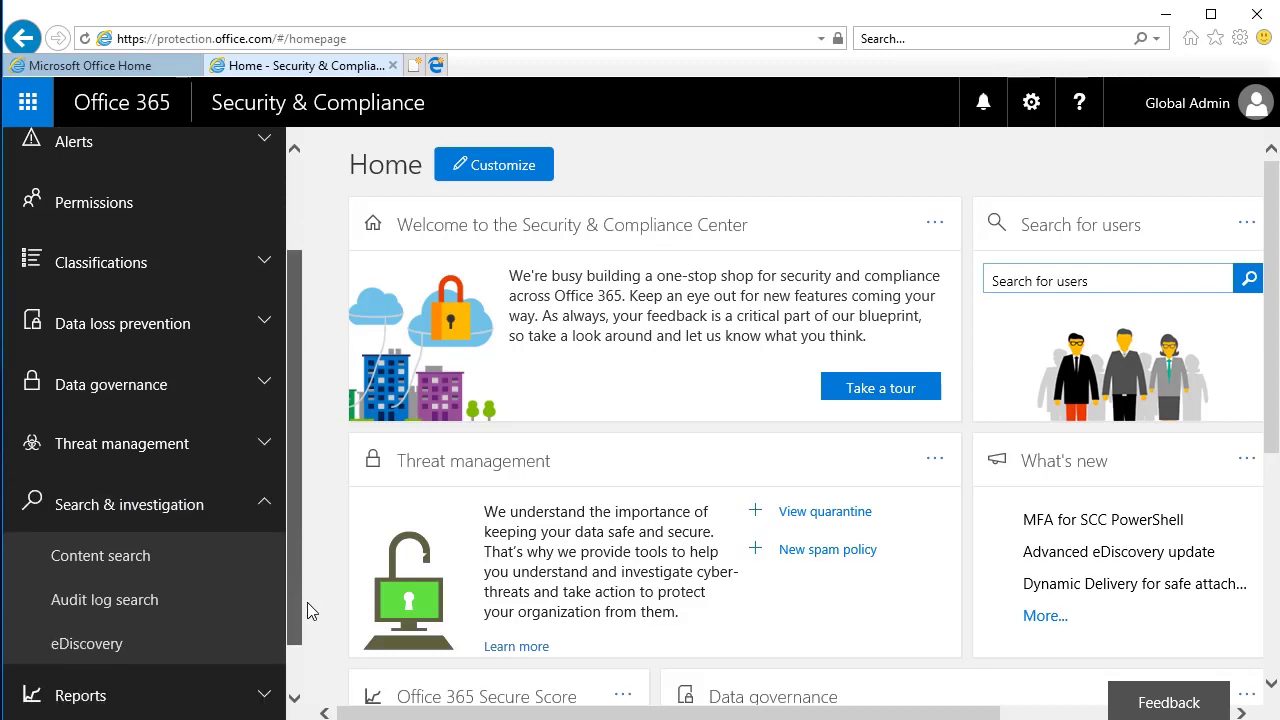
click(130, 645)
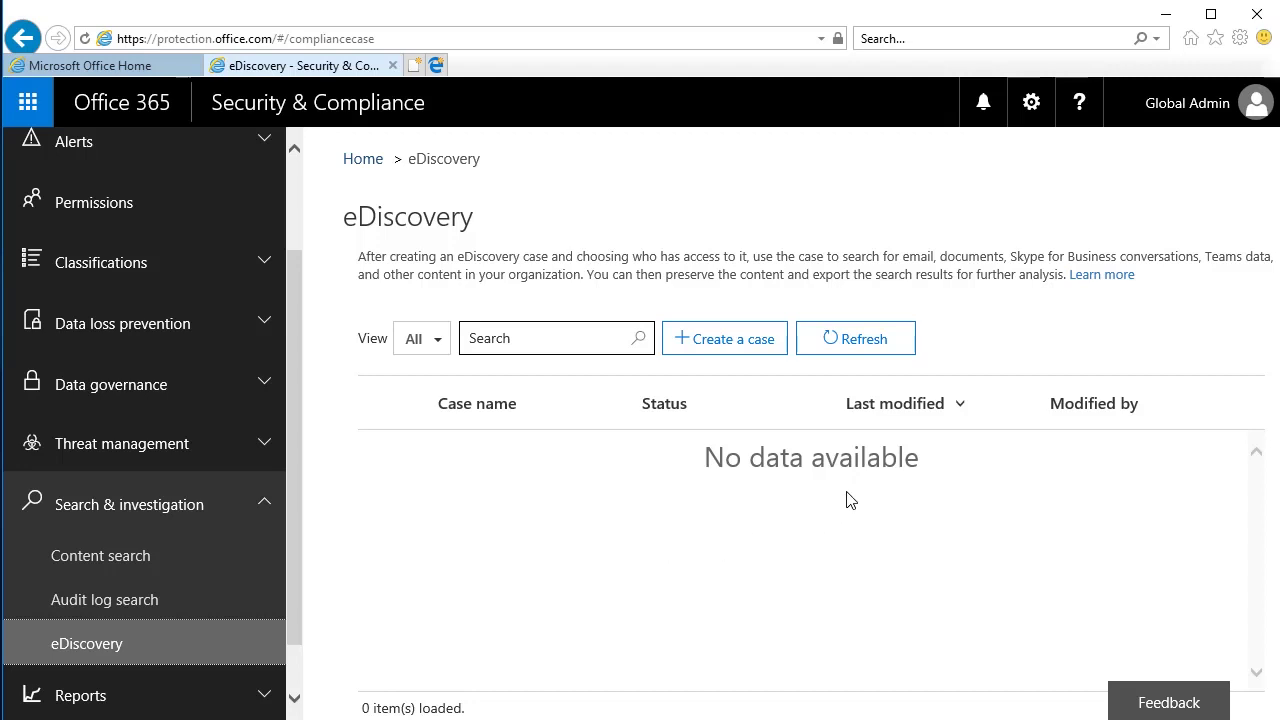
- Create an eDiscovery case named "PST Export" with the description "PST Exports"
click(727, 343)
click(856, 364)
text(PST Export)
click(926, 458)
text(PST Exports)
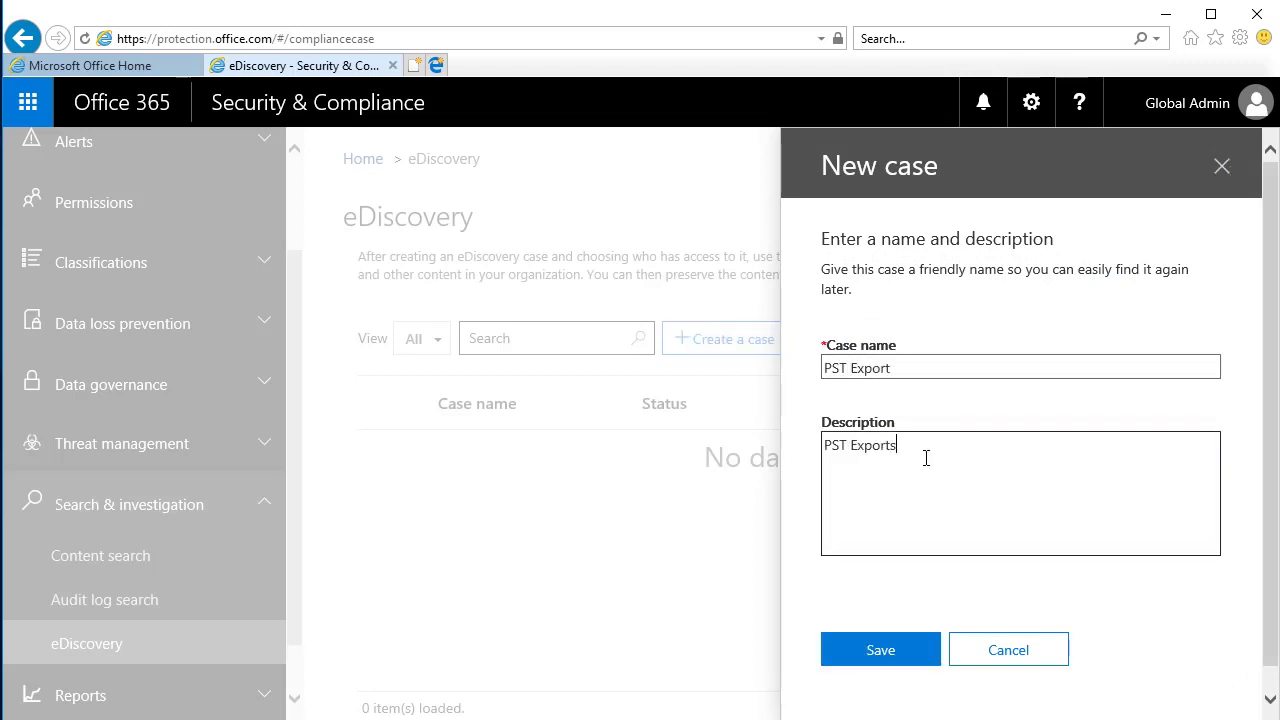
click(880, 652)
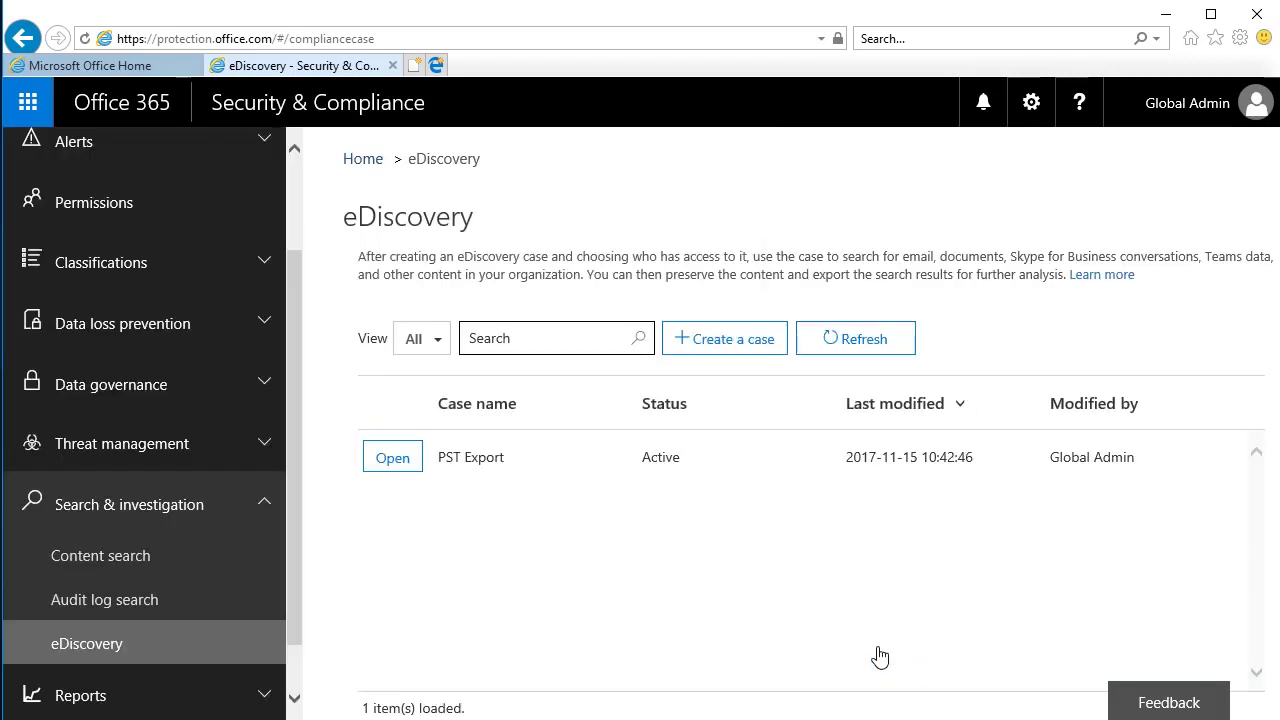
- Open the PST Export case and start a new search in it named "PST Export"
click(390, 462)
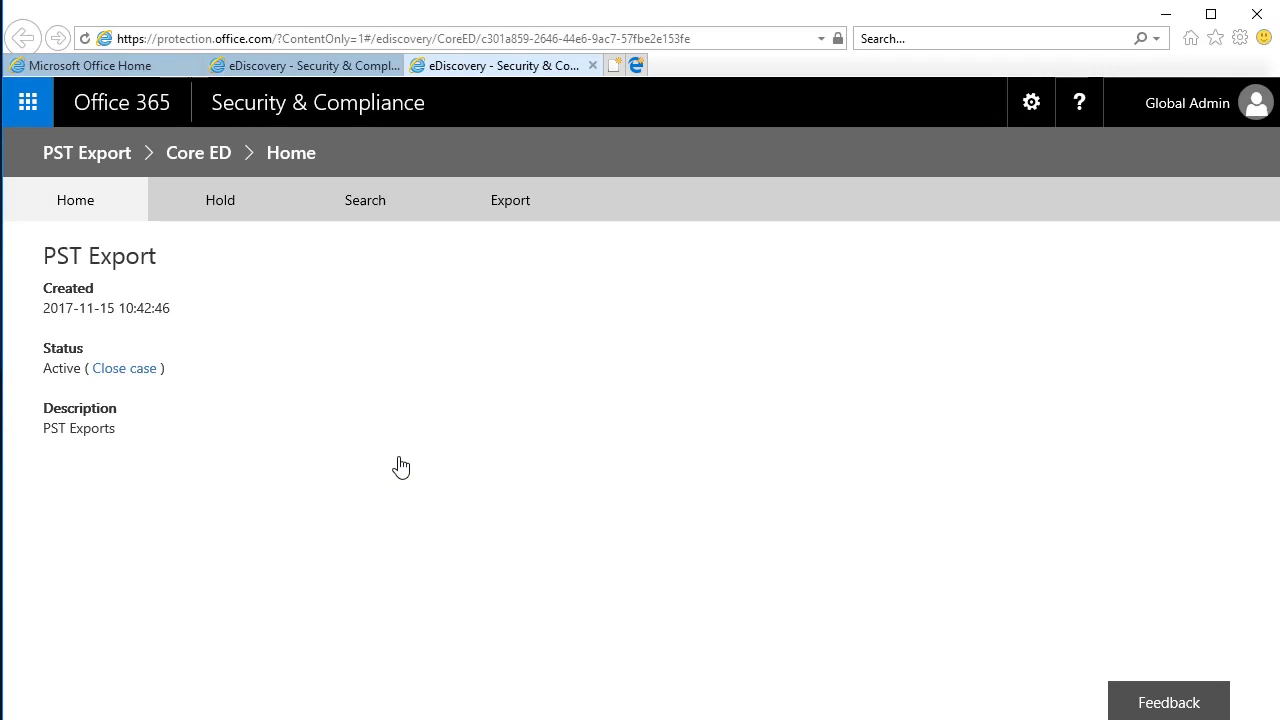
click(357, 206)
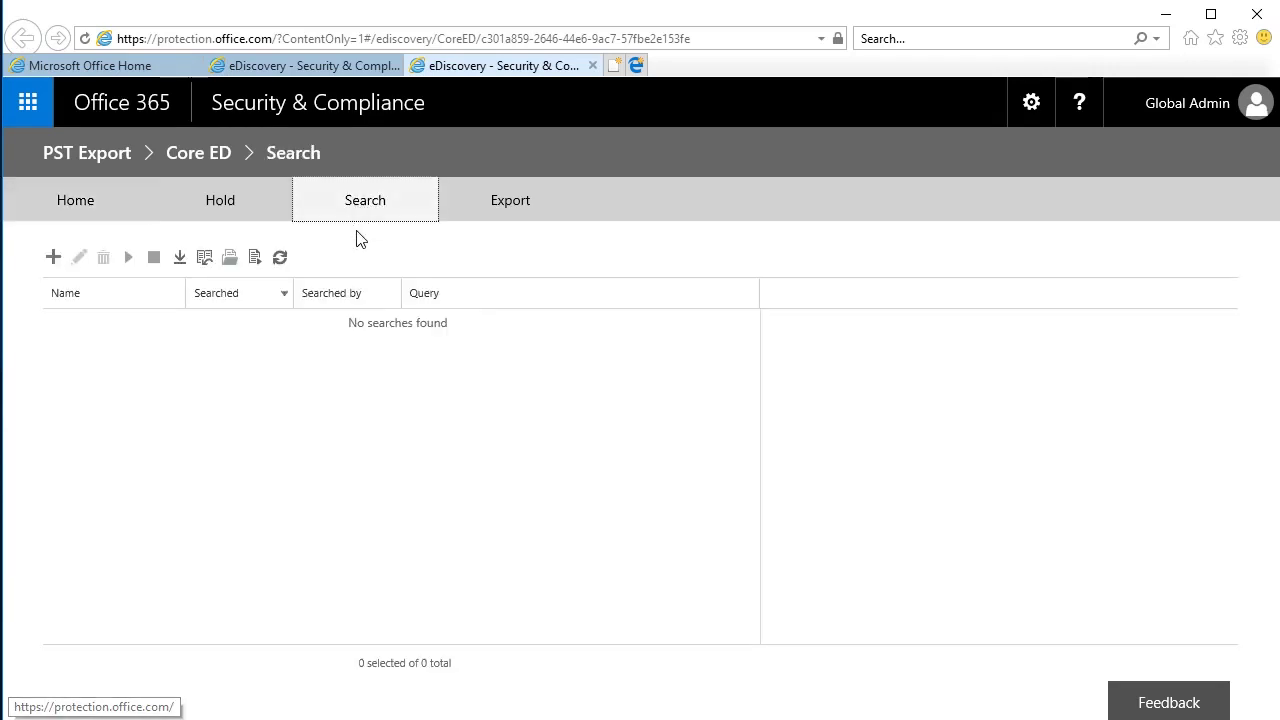
click(53, 260)
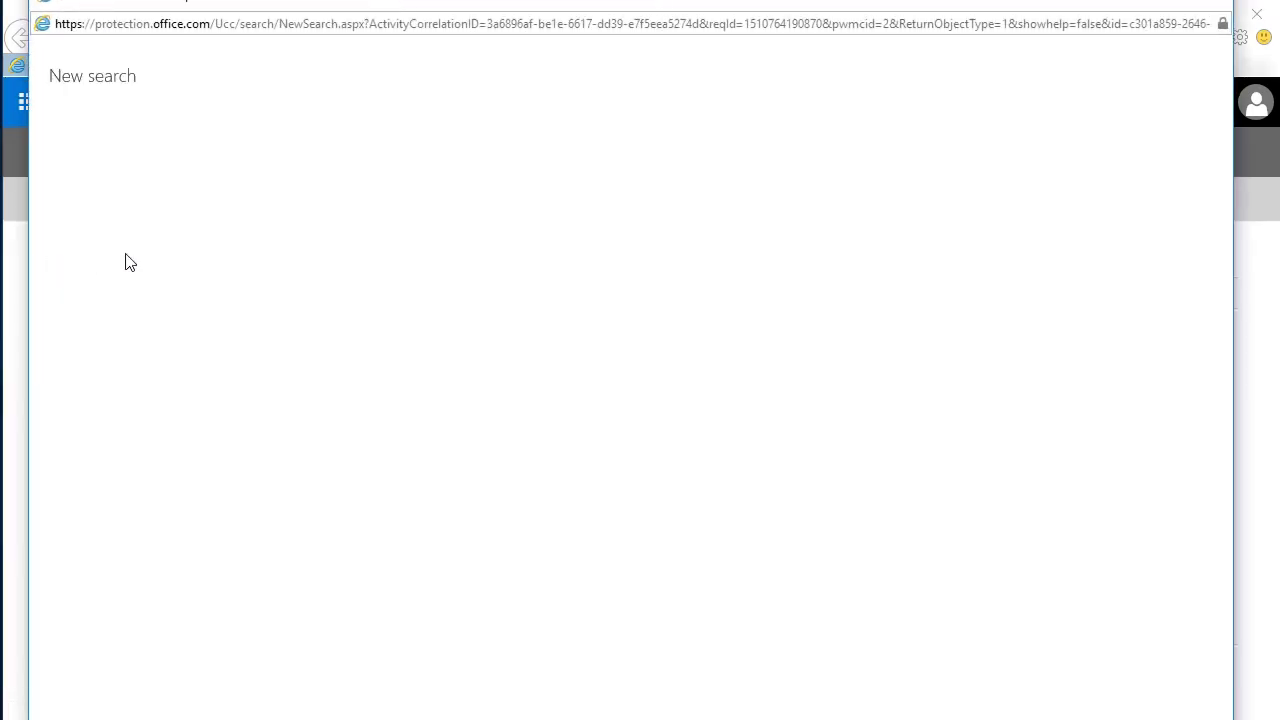
drag(666, 719, 666, 717)
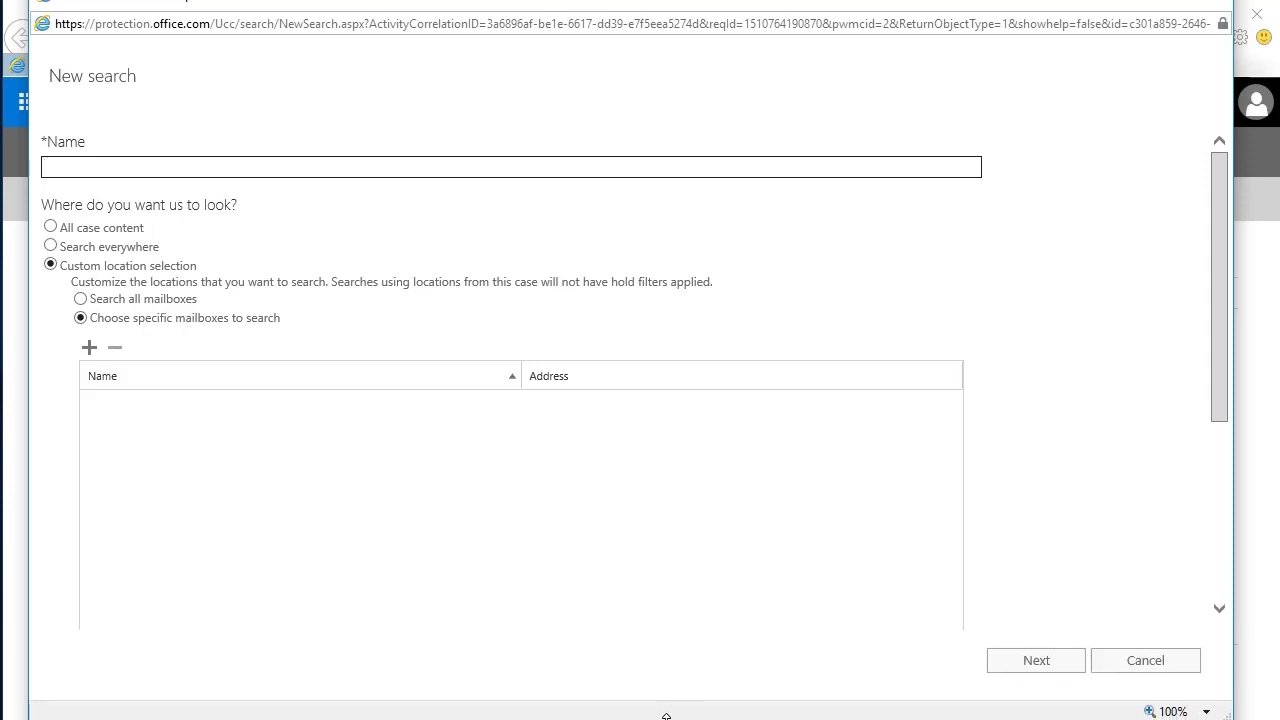
drag(728, 0, 728, 12)
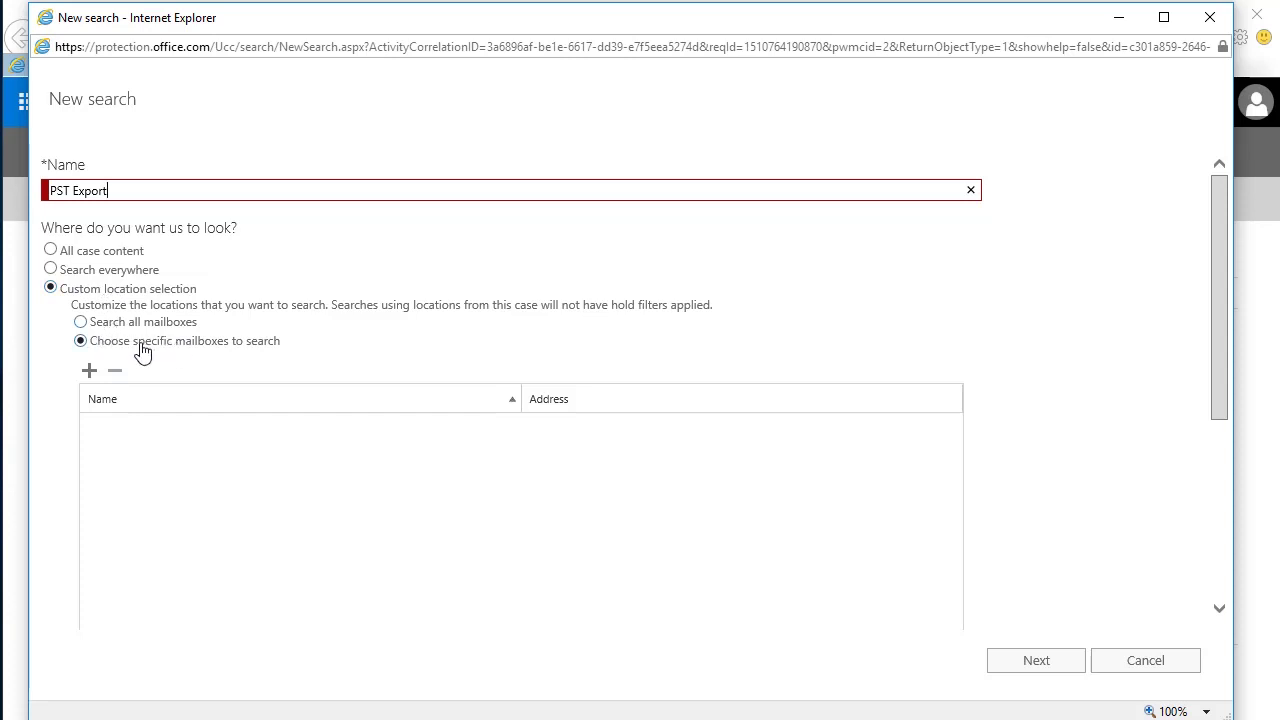
- Find the 8to5 Pod mailbox and add it to the specific mailboxes to search
click(89, 371)
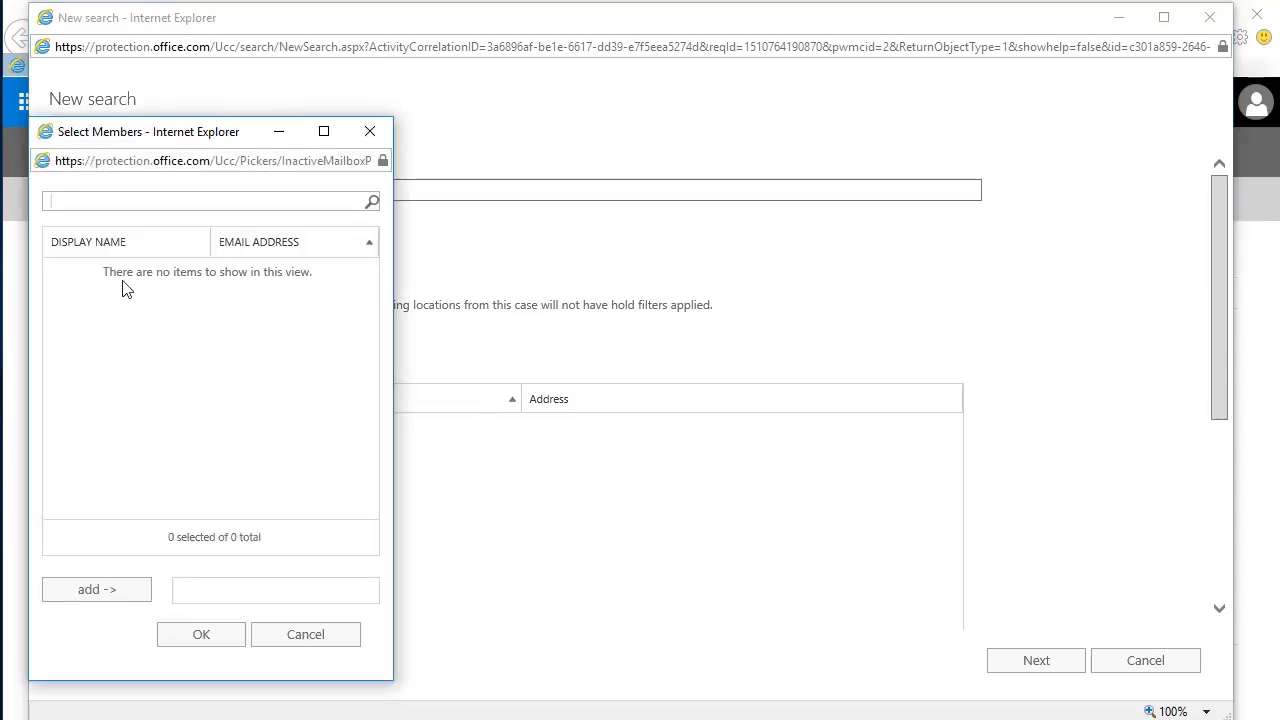
text(8to5 pod)
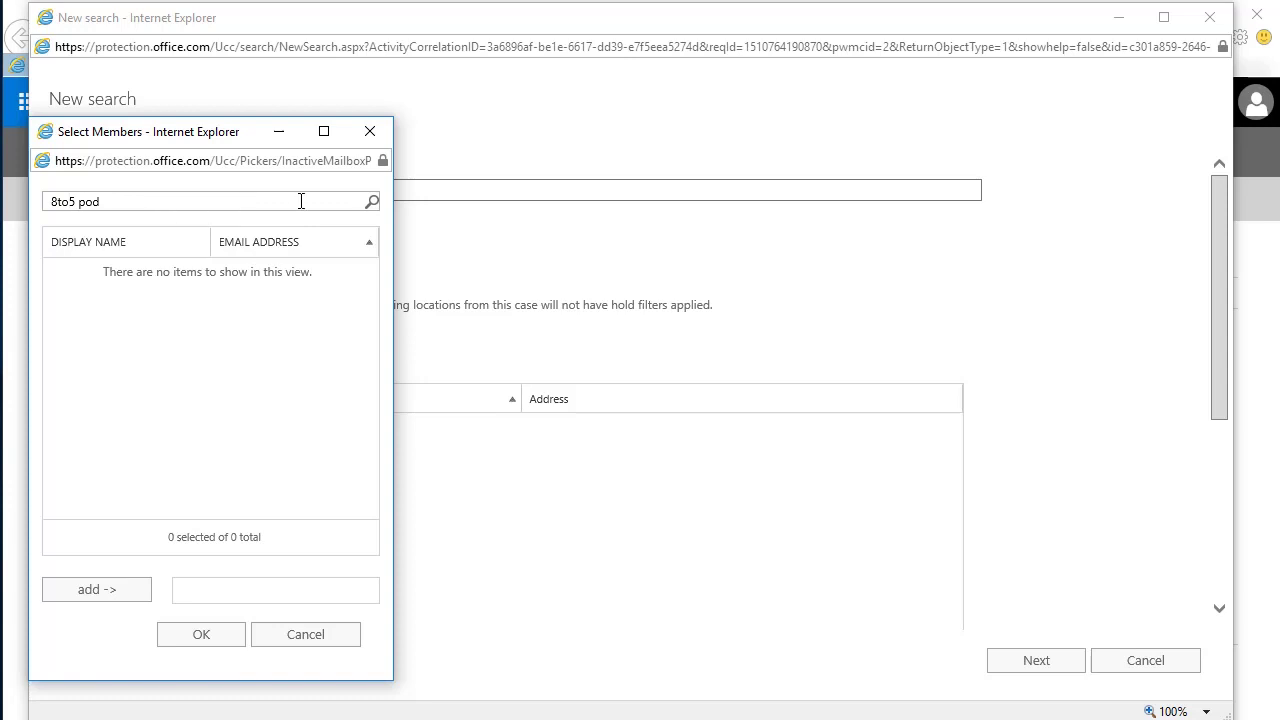
click(370, 203)
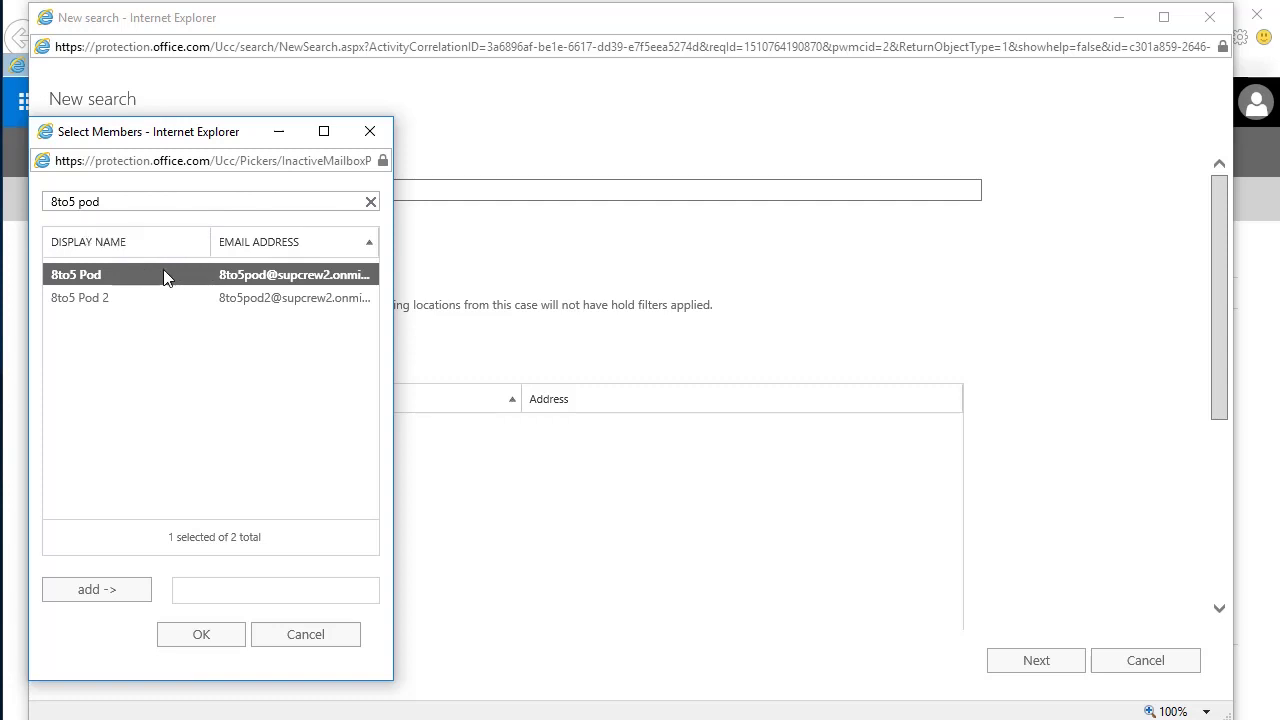
click(122, 596)
click(190, 634)
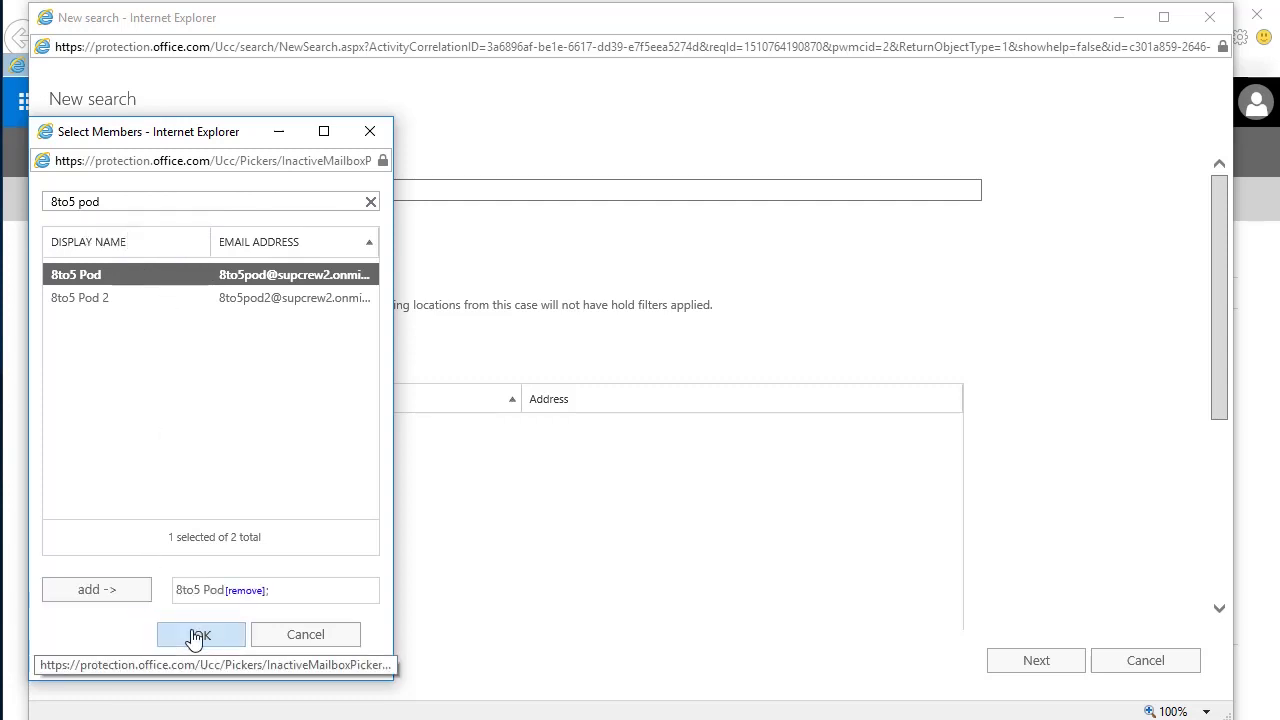
- Continue to the search query settings without adding sites or public folders, and enable the keyword list
drag(1215, 322, 1221, 519)
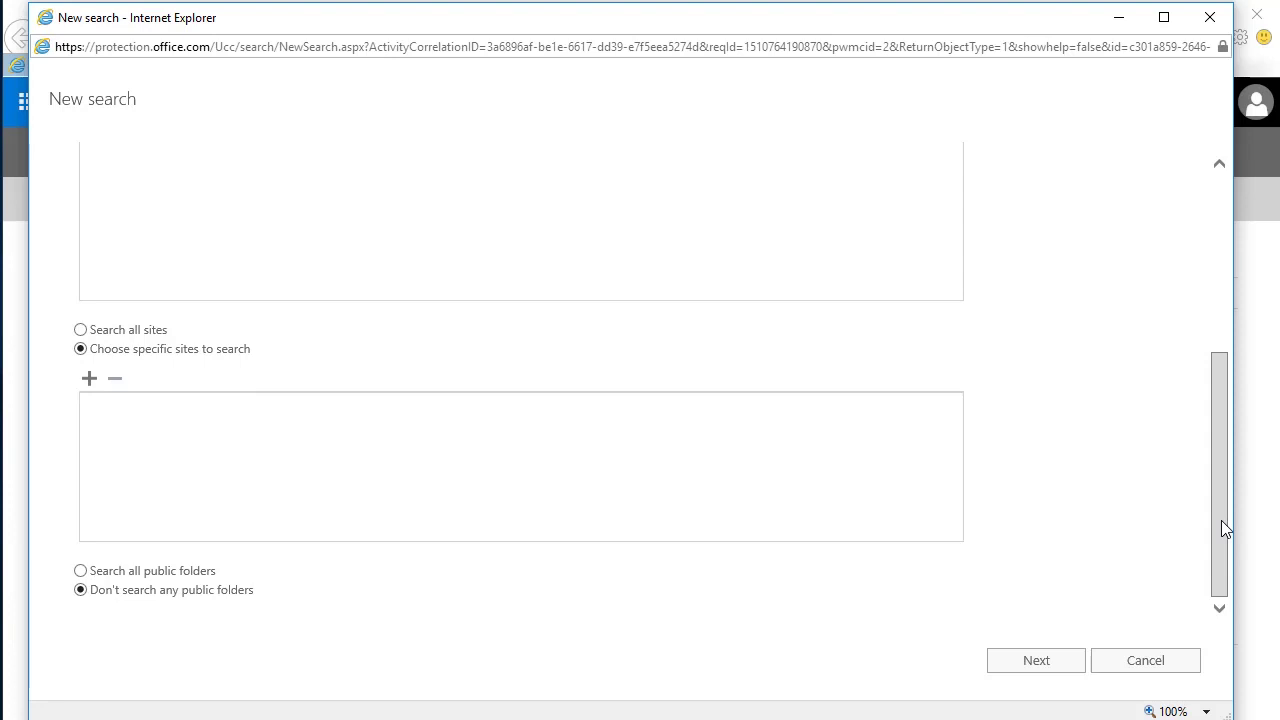
click(1033, 670)
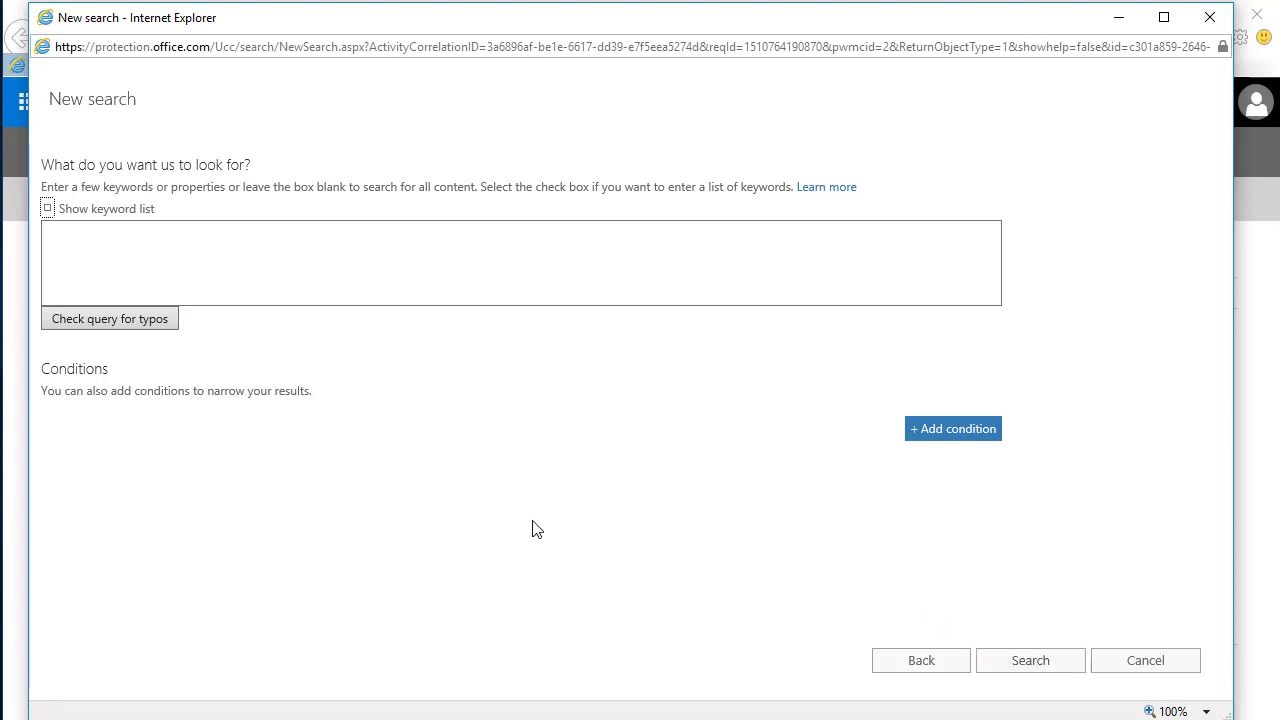
click(77, 212)
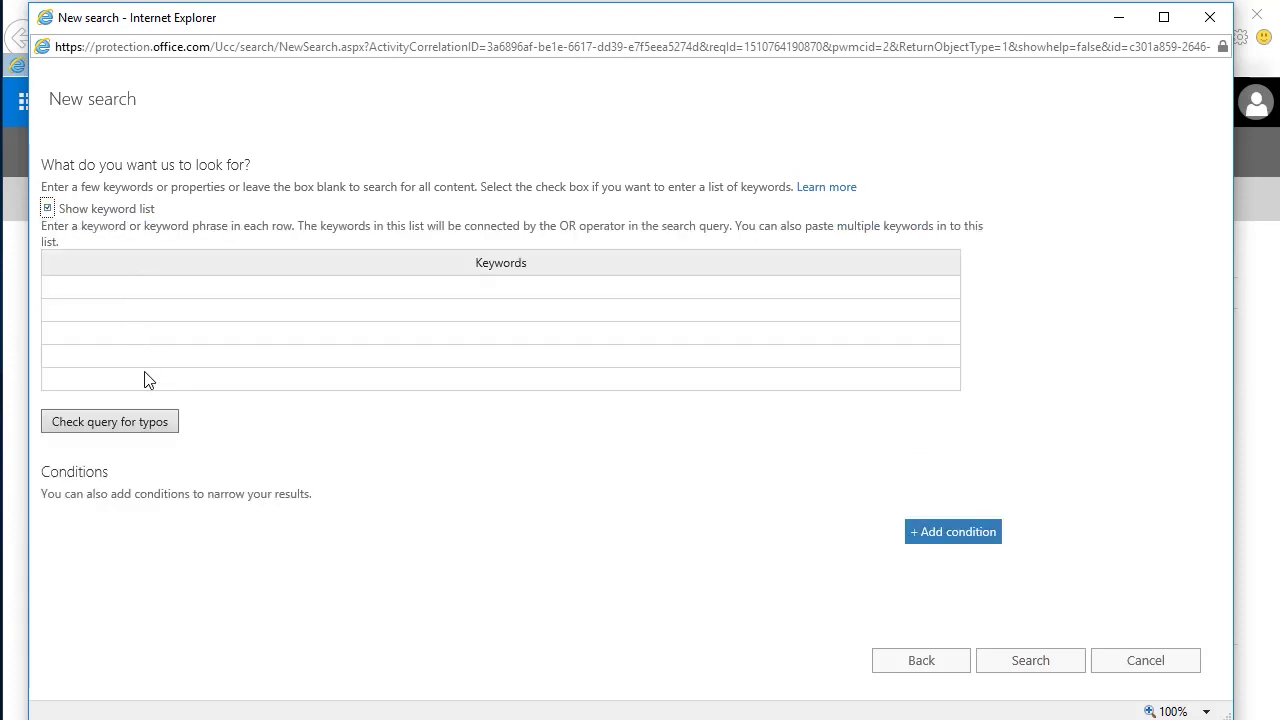
click(915, 532)
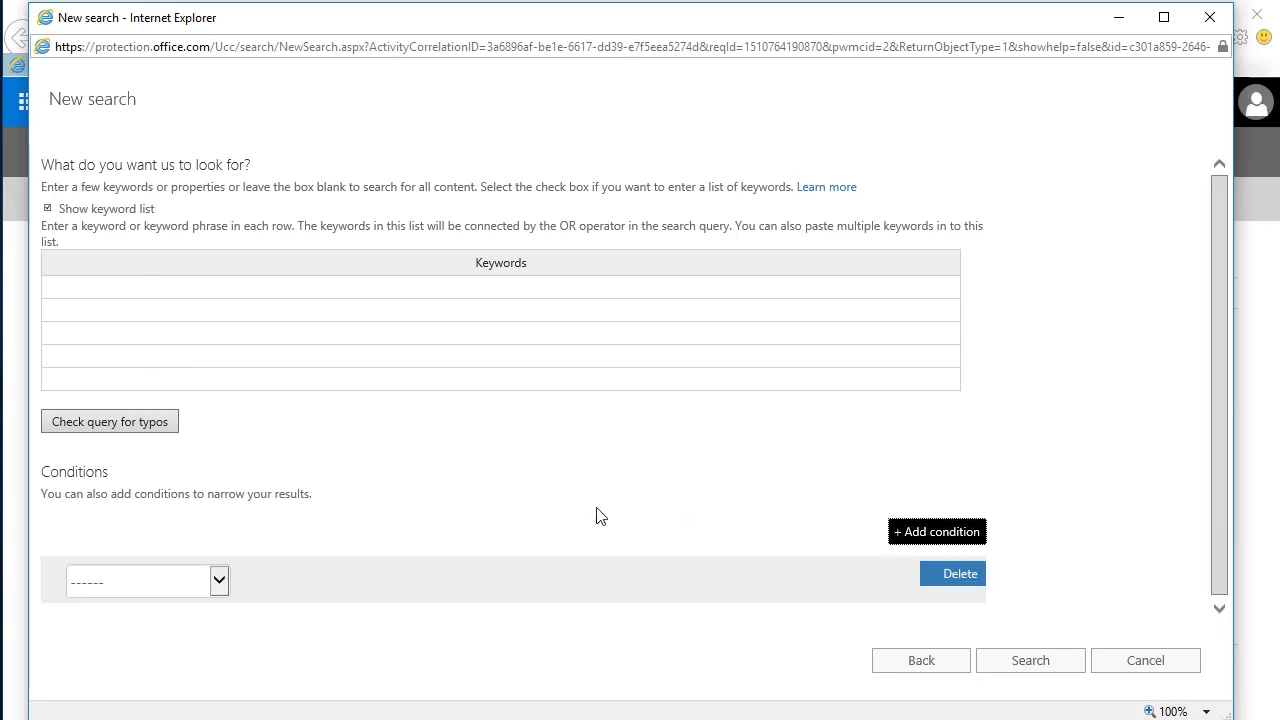
click(219, 581)
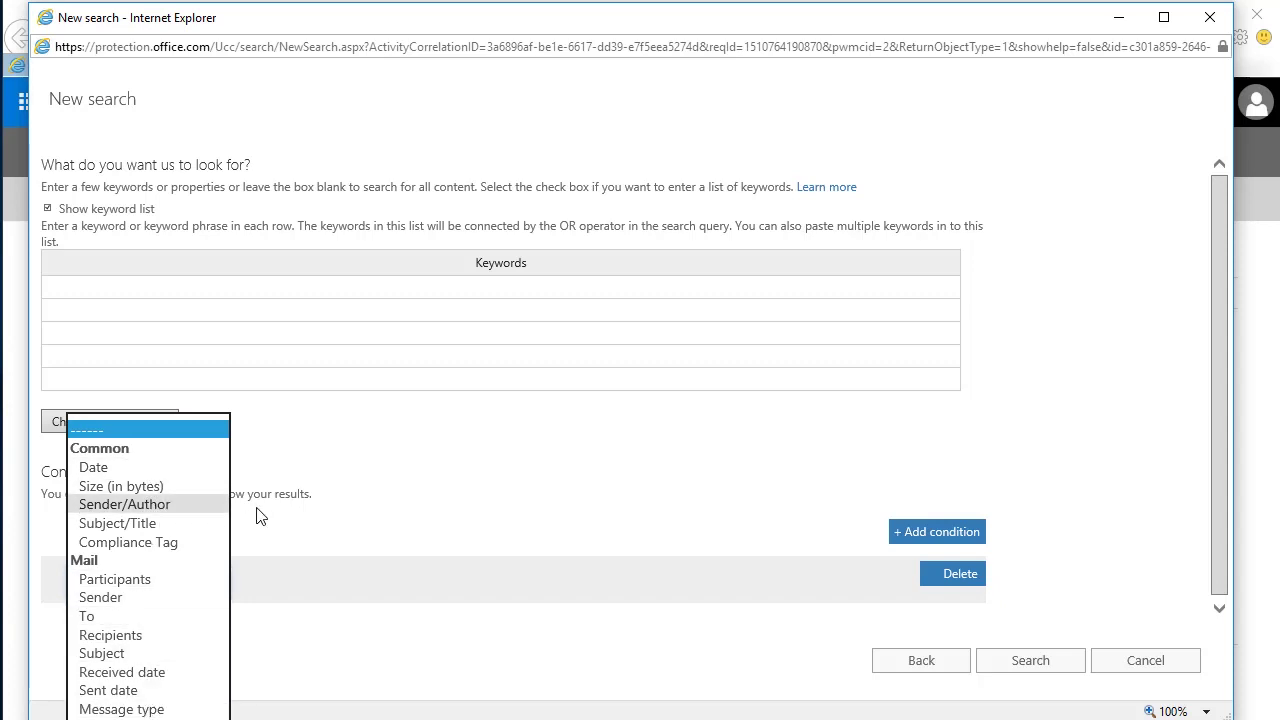
click(932, 582)
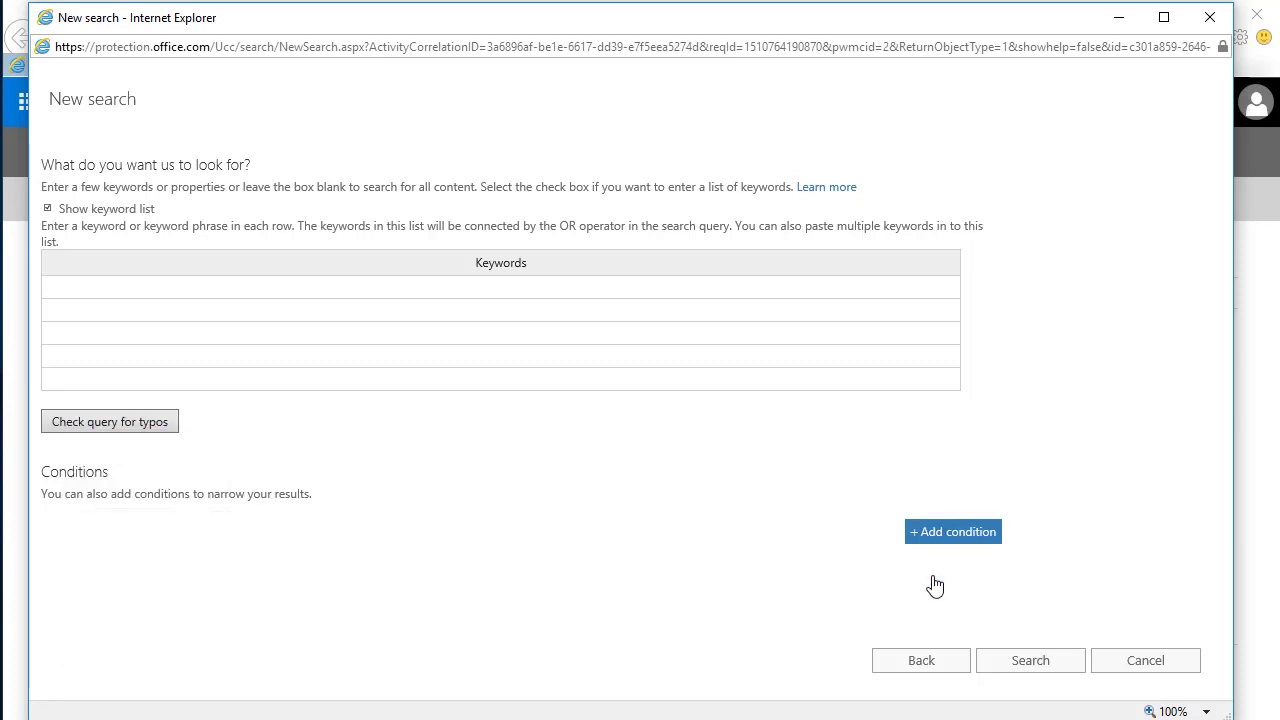
- Run the search without keywords or conditions, and export its results as one PST file for each mailbox, excluding unindexed items
click(1045, 668)
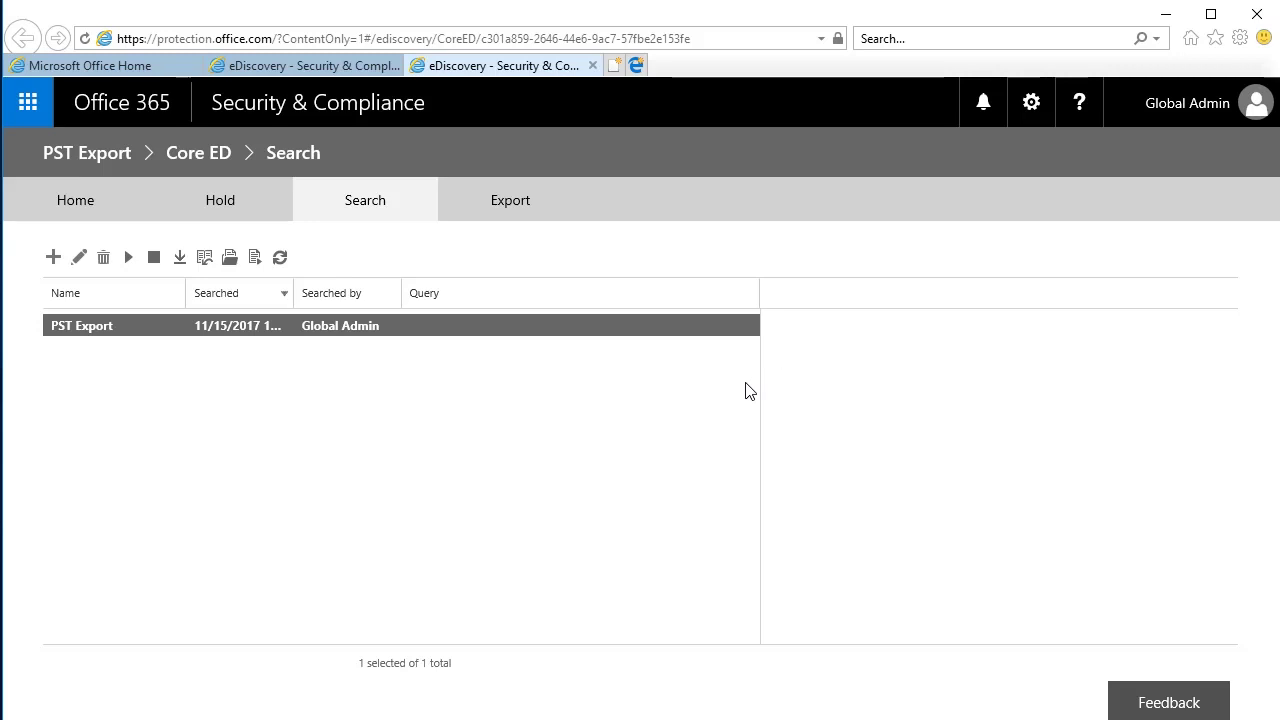
click(180, 258)
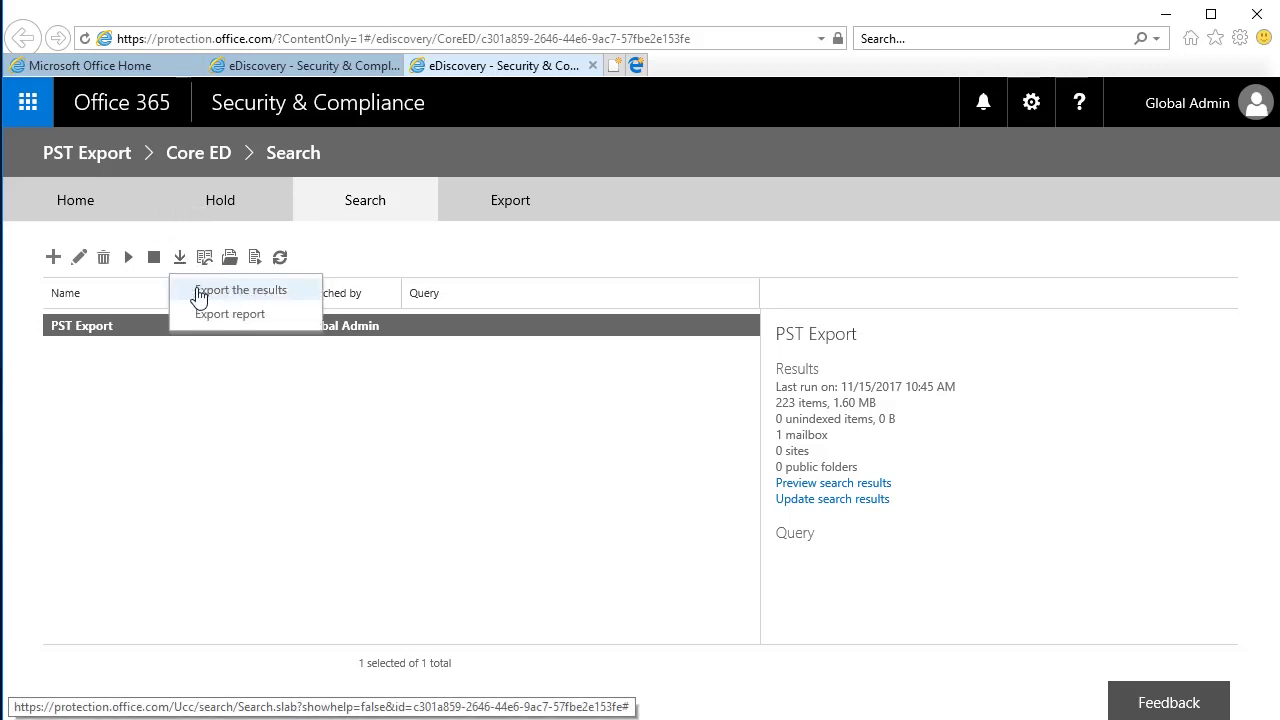
click(228, 297)
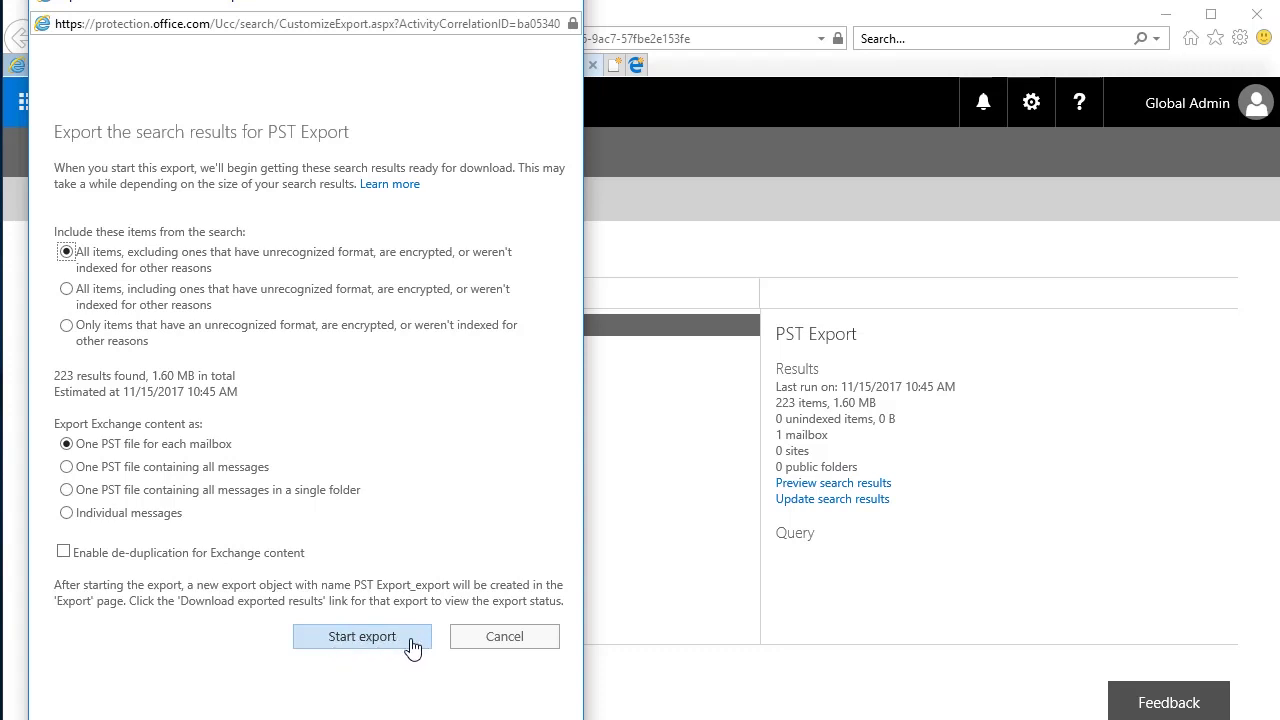
click(340, 648)
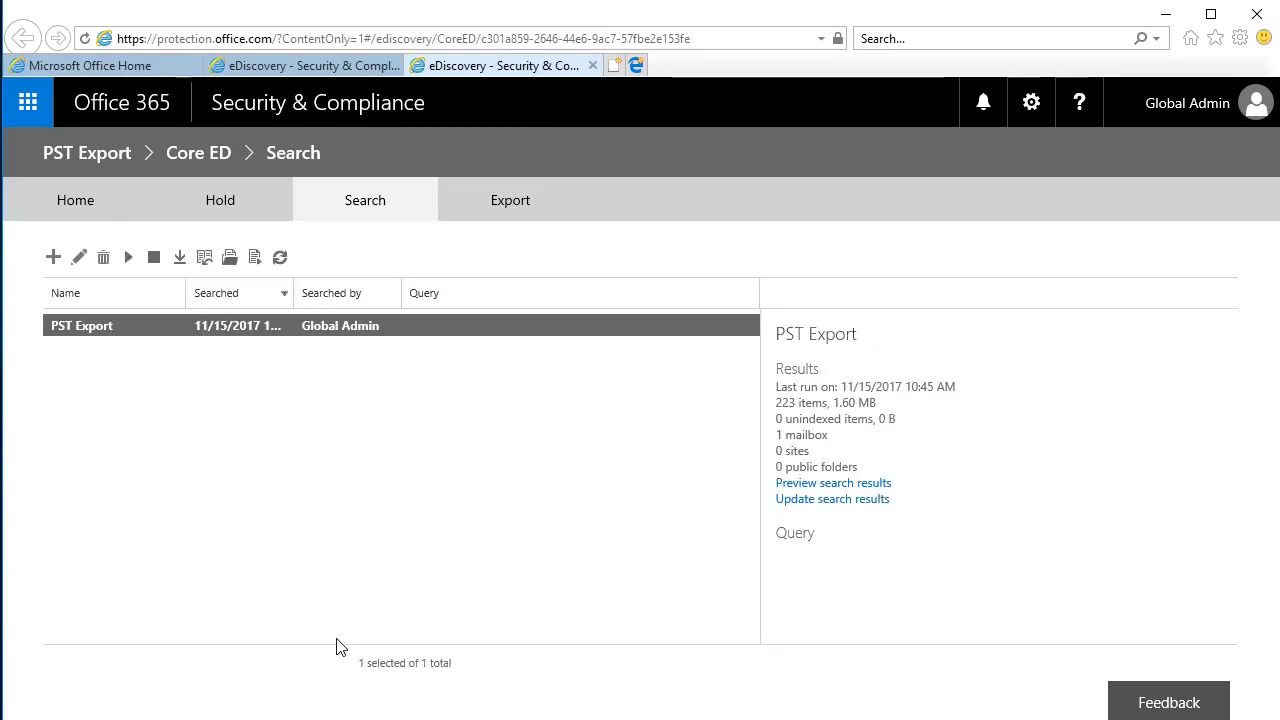
- Open the download details of PST Export_Export from the case's refreshed exports and copy its export key to the clipboard
click(505, 208)
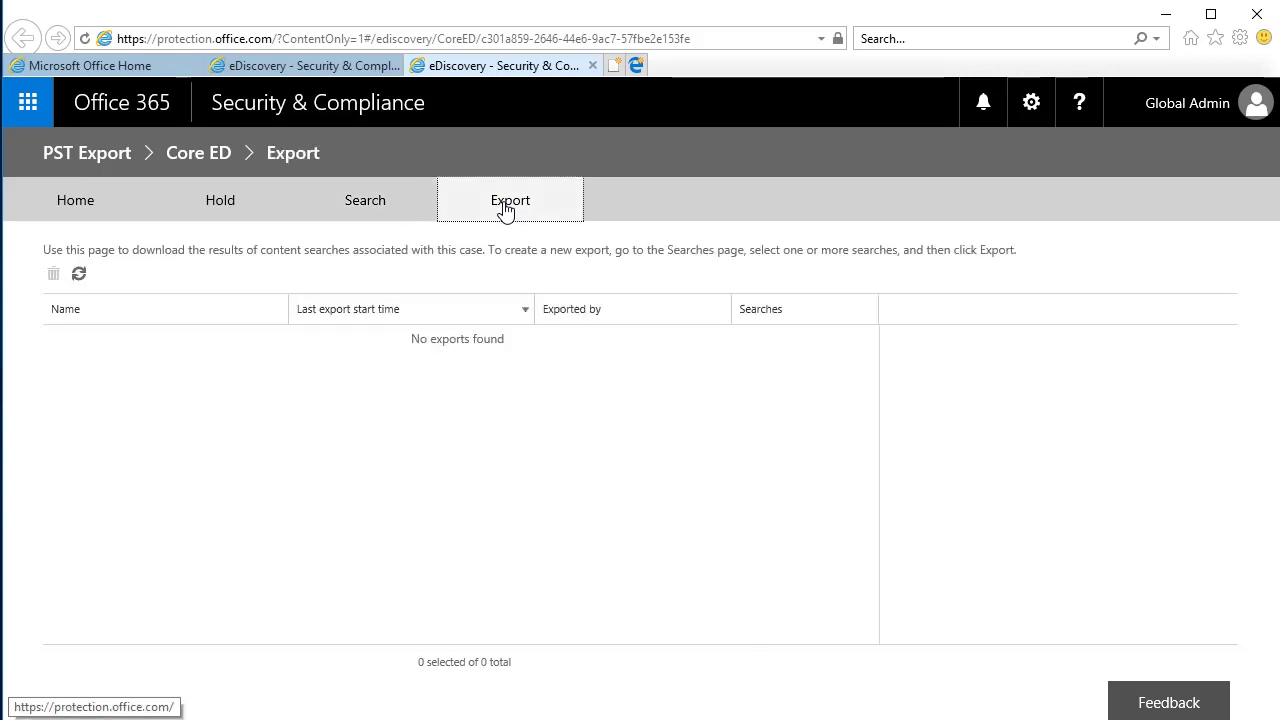
click(79, 275)
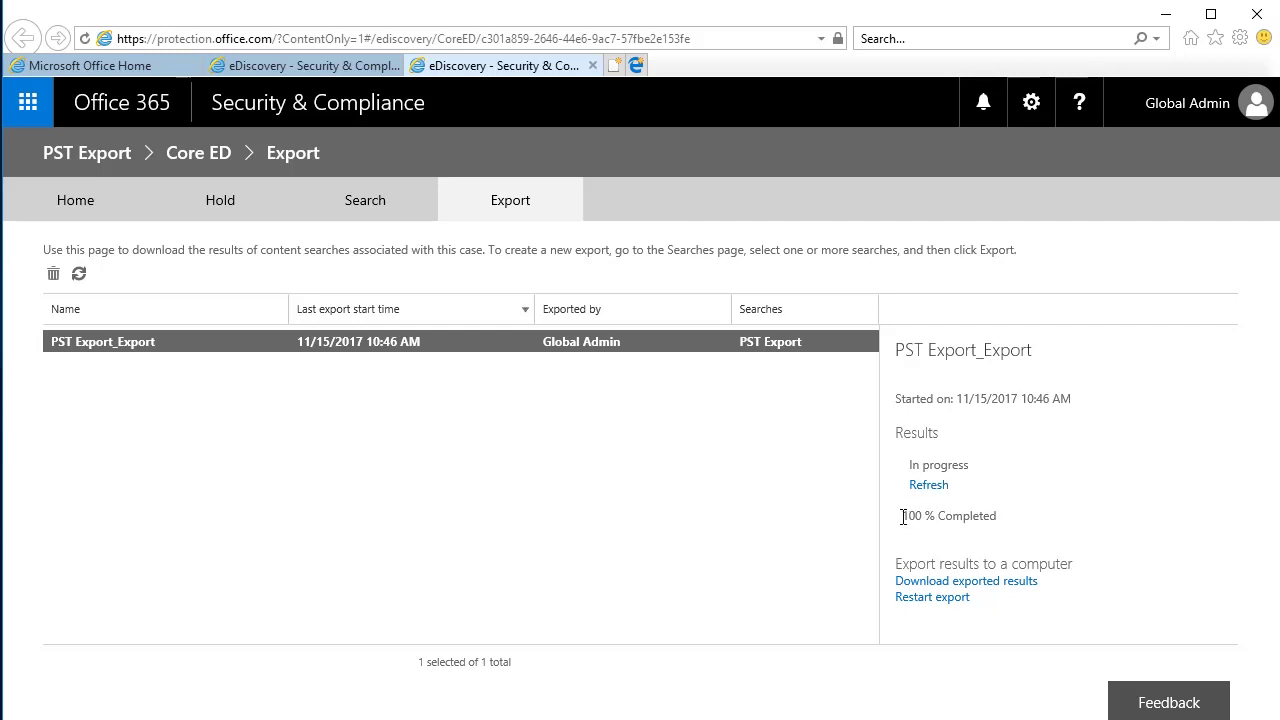
click(938, 582)
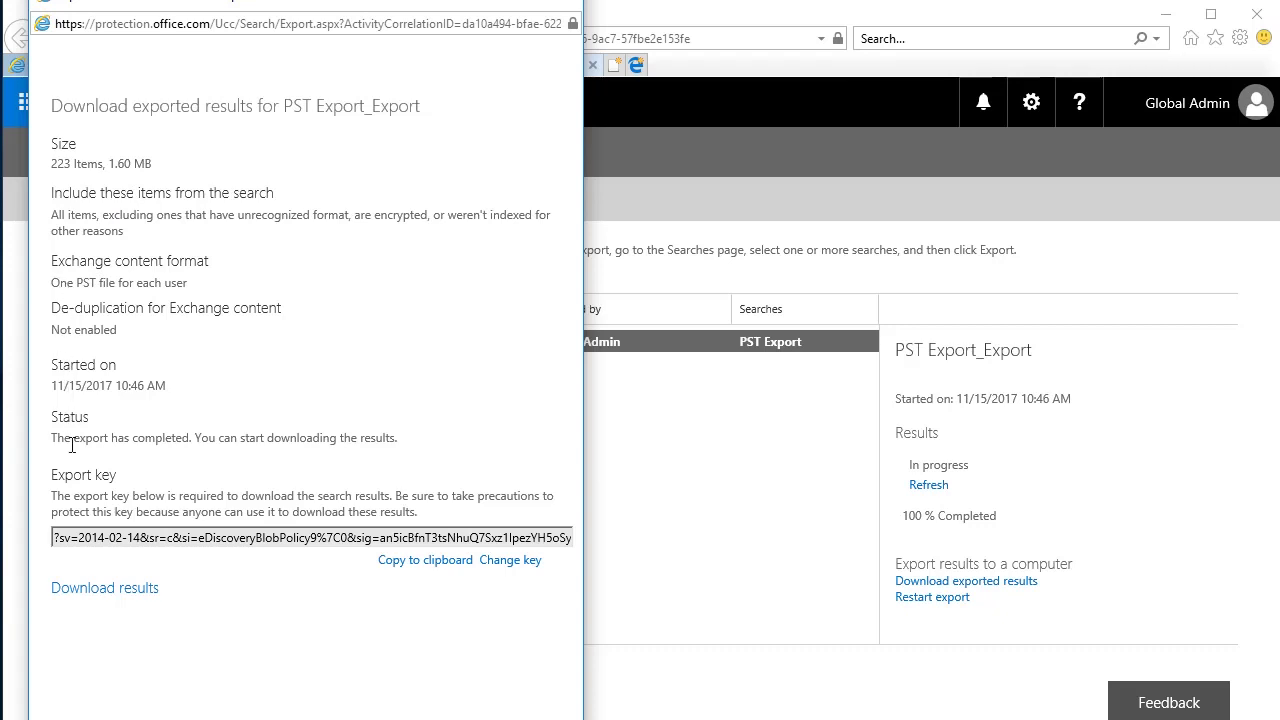
click(425, 565)
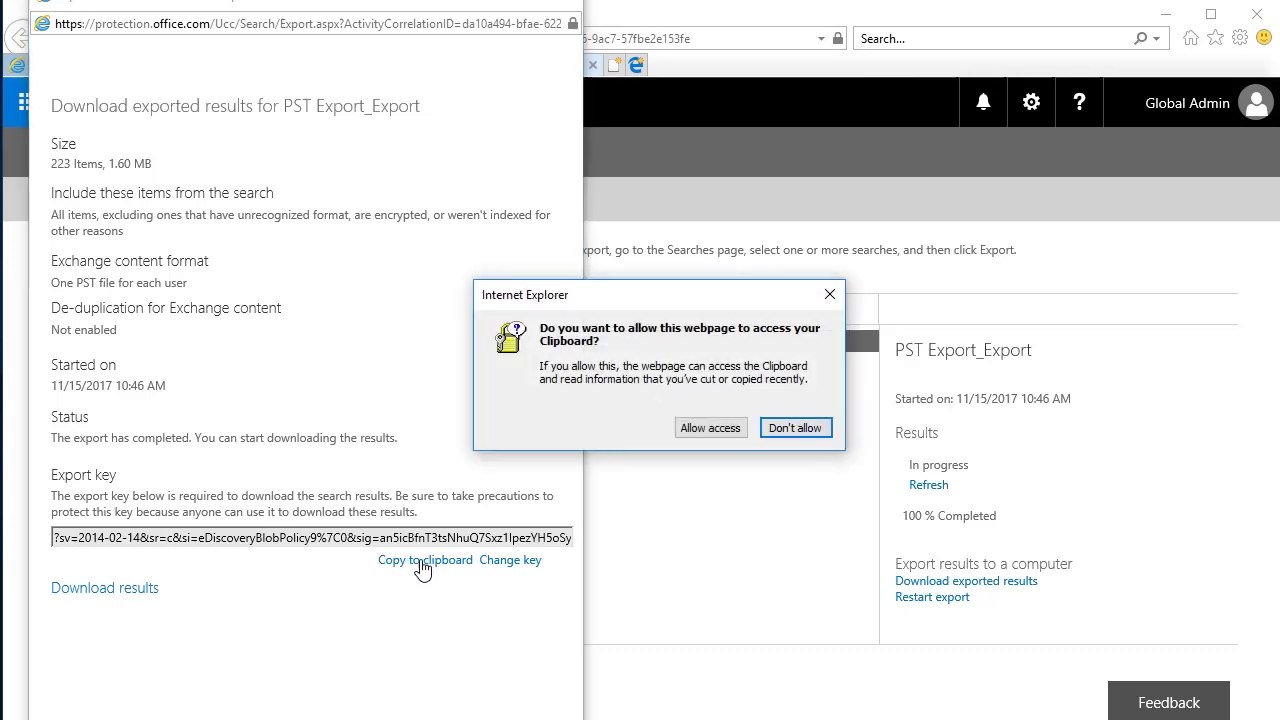
click(708, 432)
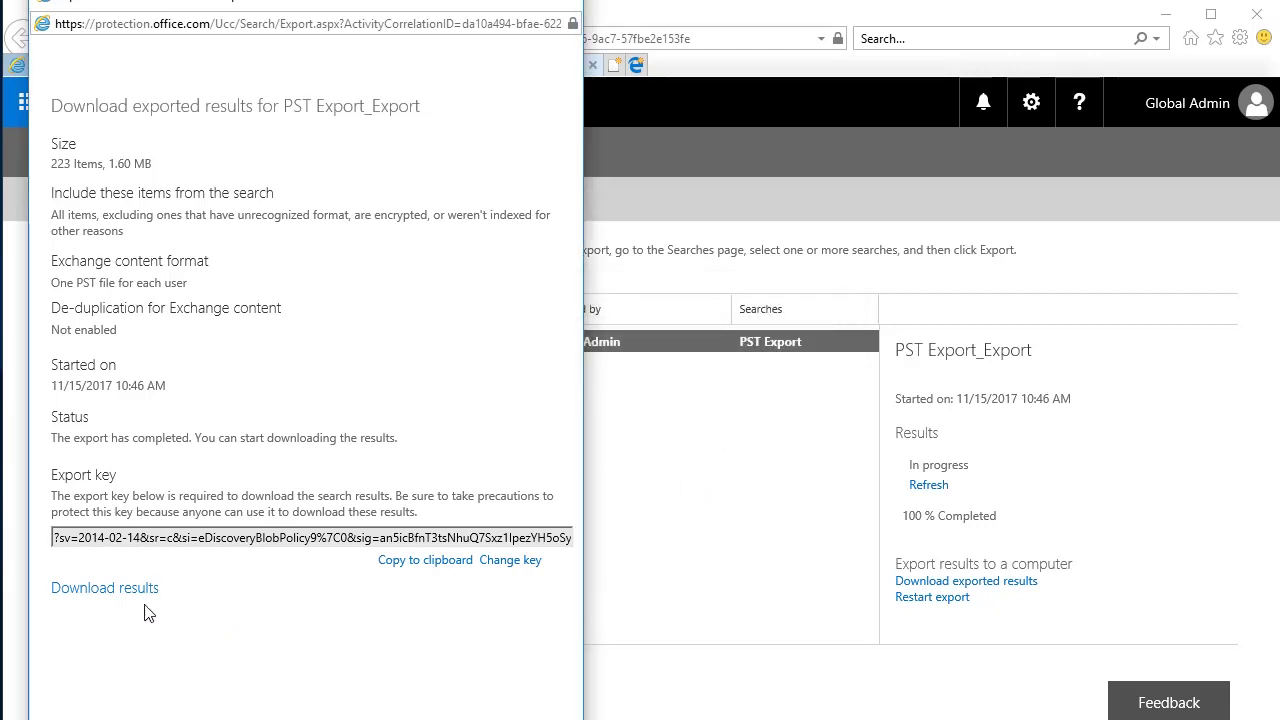
- Start downloading the results in the eDiscovery Export Tool and paste the export key for connecting to the source
click(108, 592)
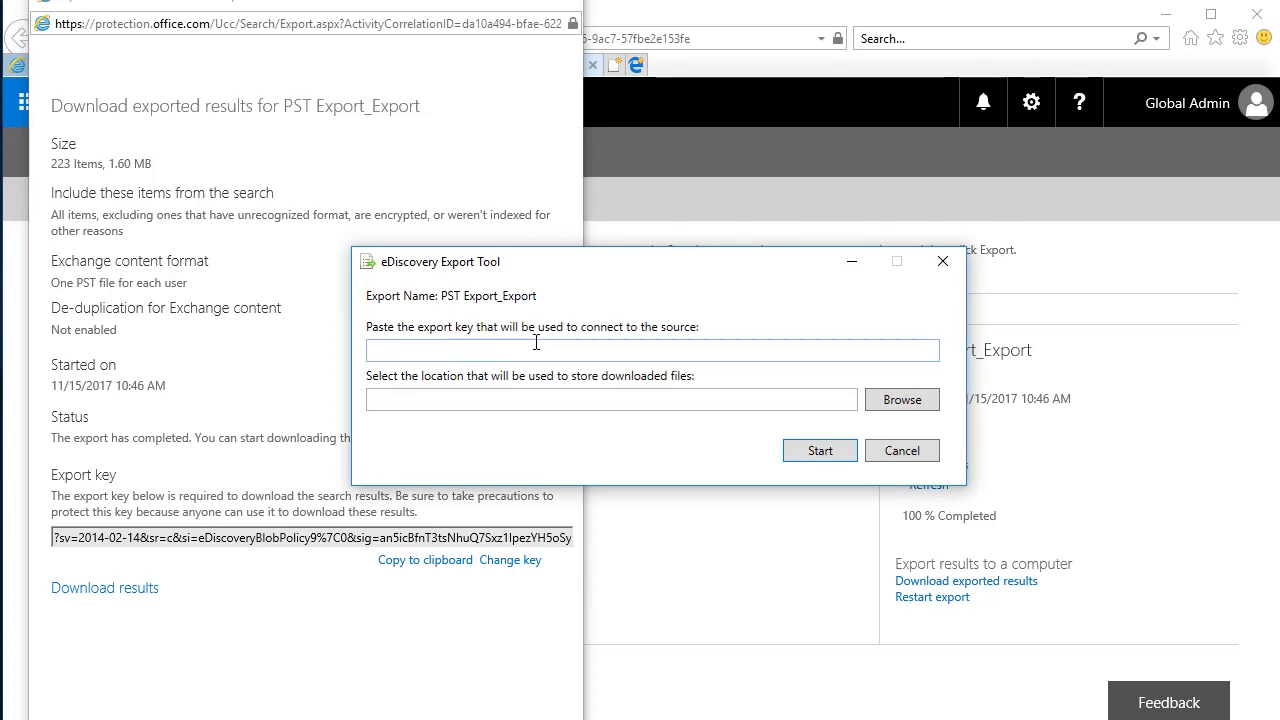
click(627, 349)
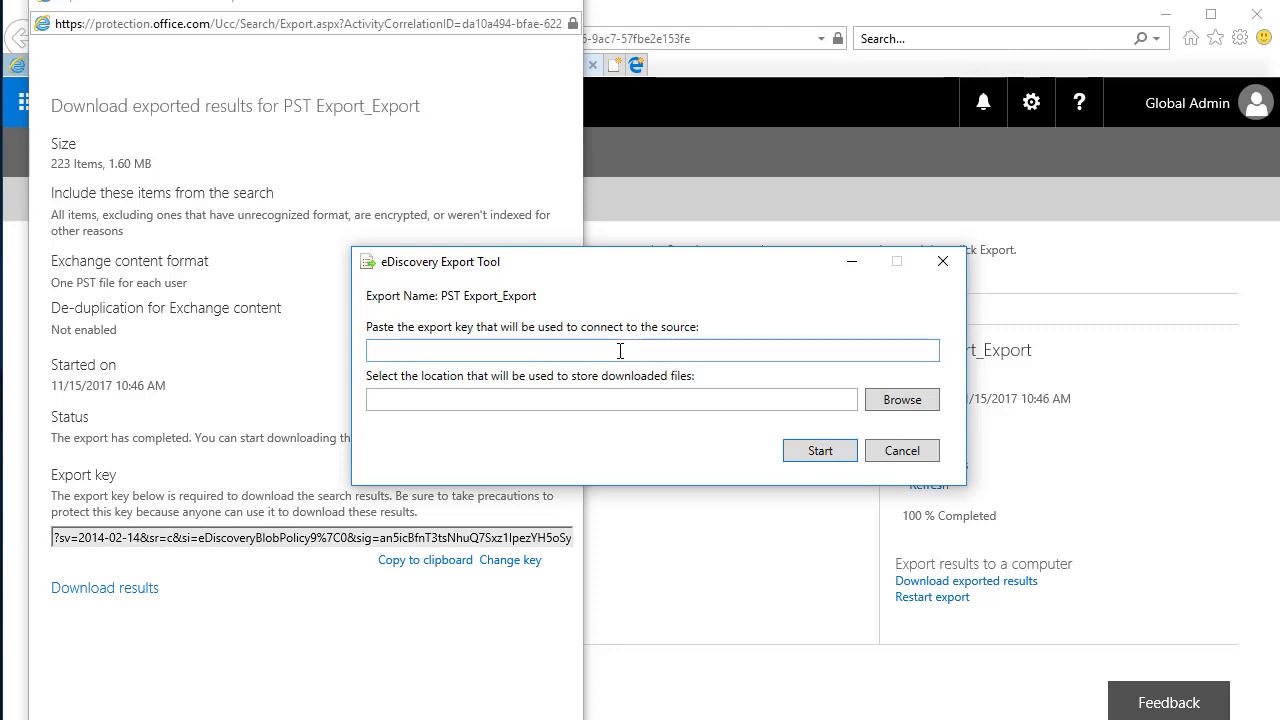
right_click(620, 350)
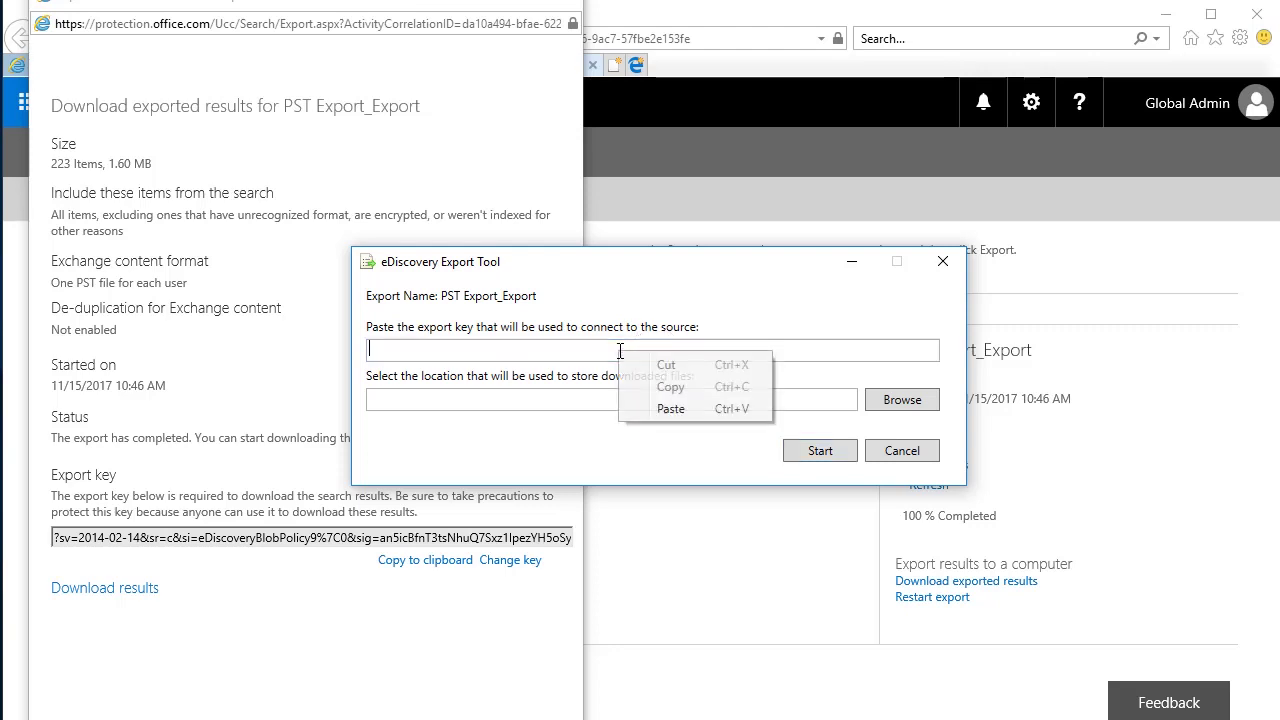
click(671, 408)
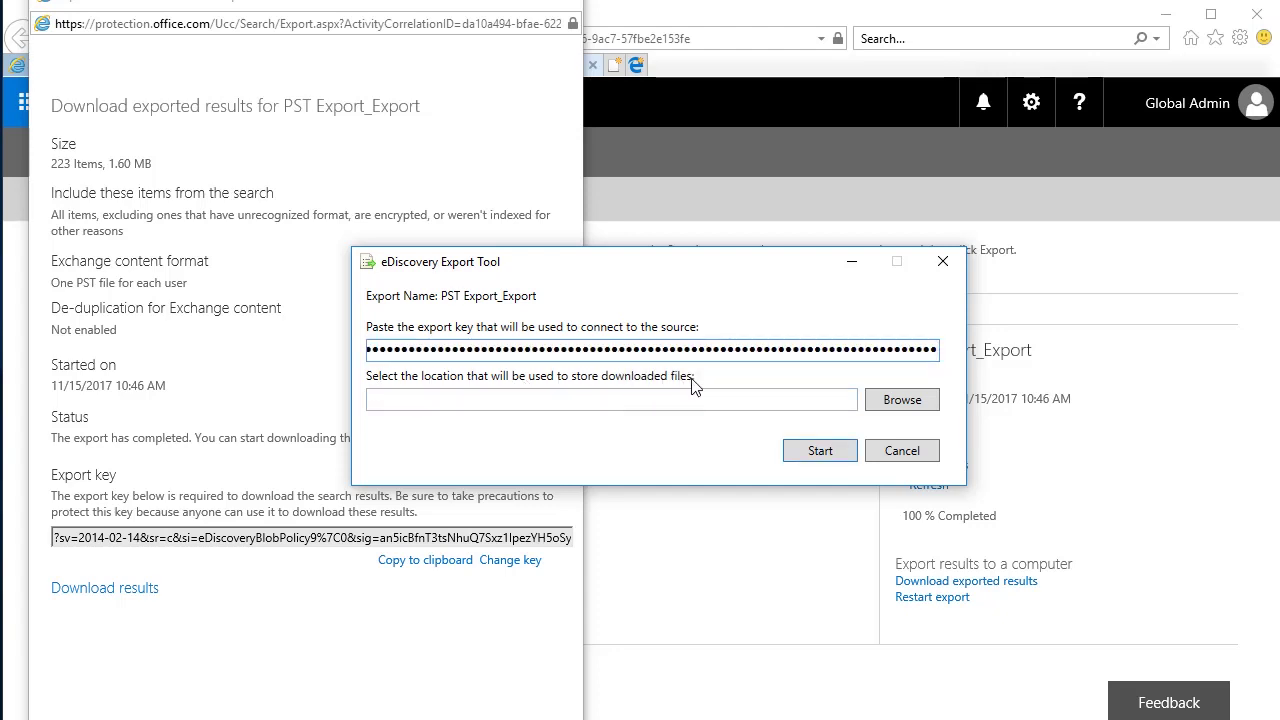
- Download the exported files into the PST Exports folder on the desktop, and close the export tool once it is done
click(903, 402)
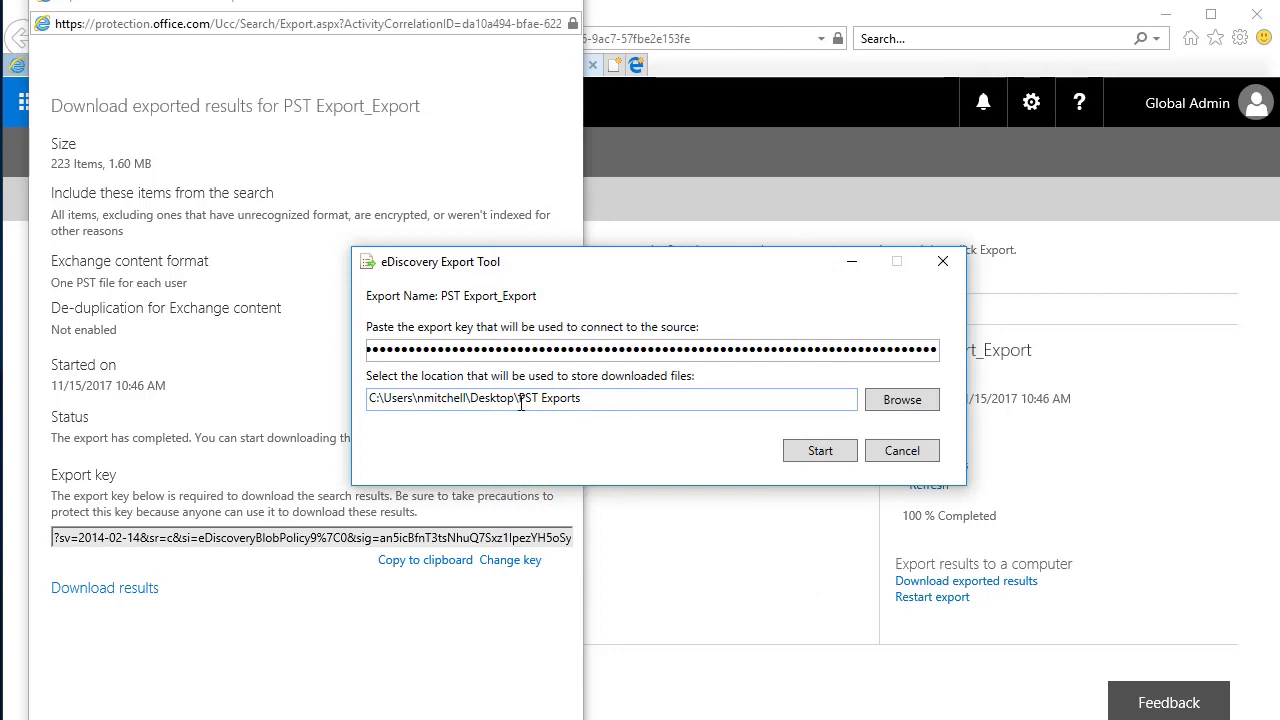
click(818, 451)
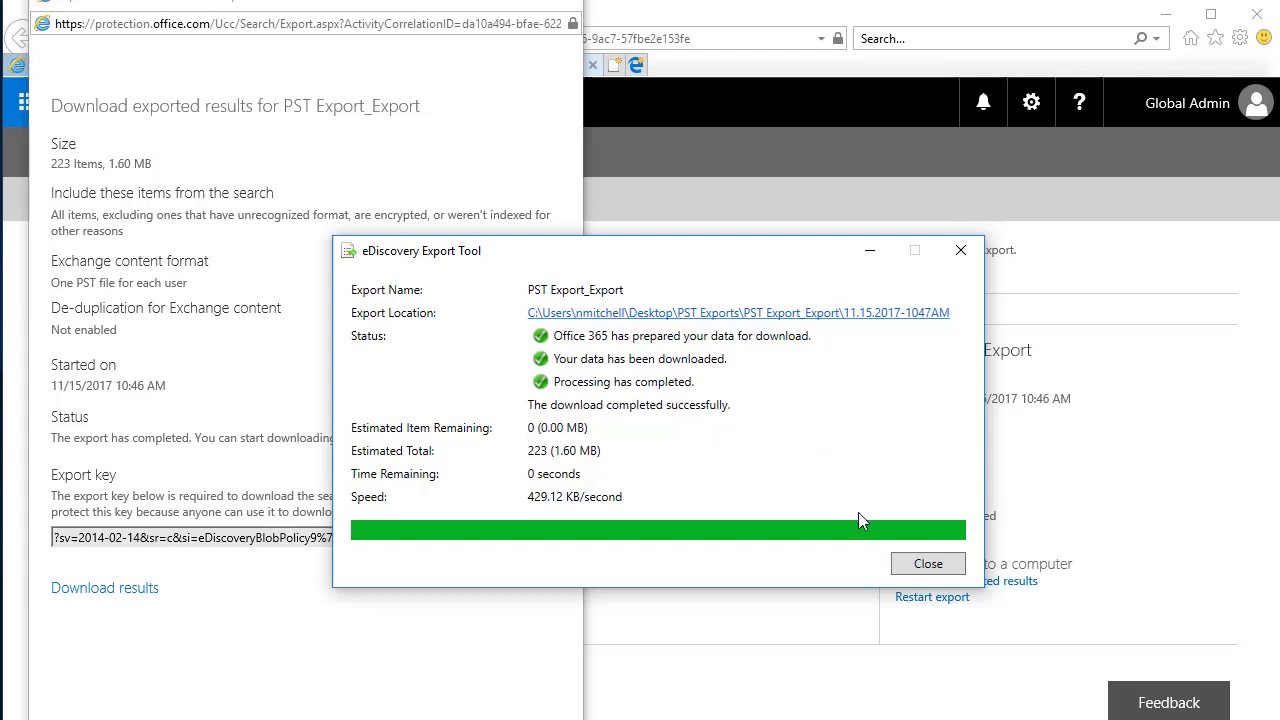
click(924, 568)
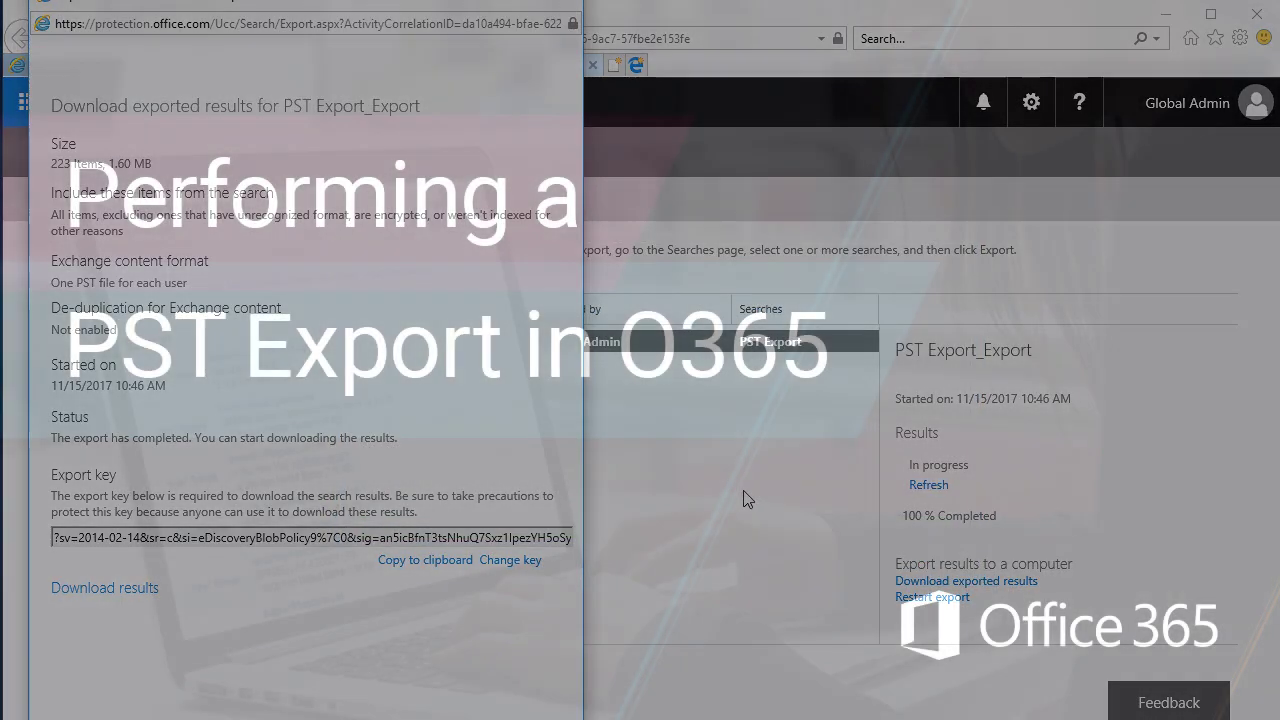